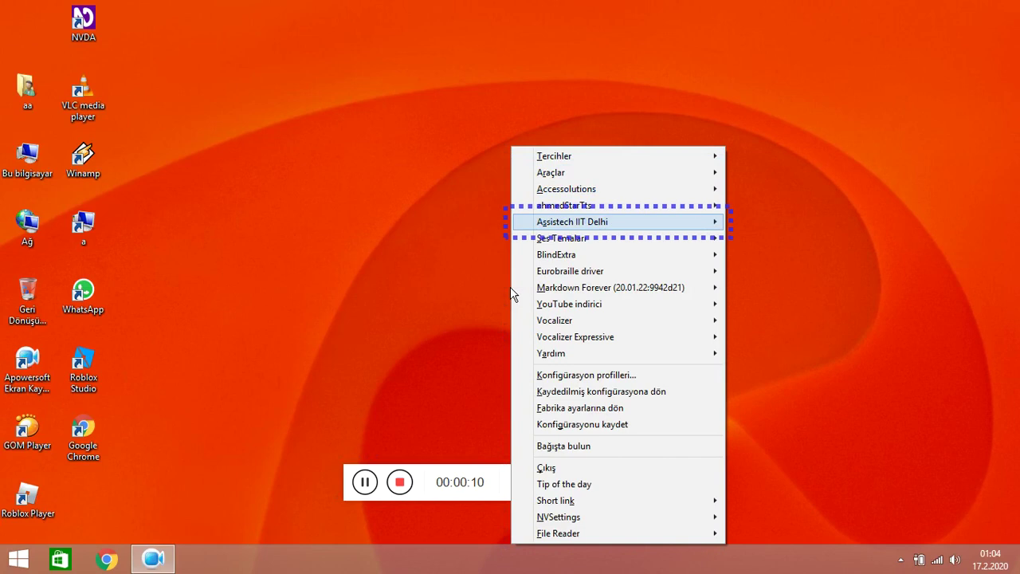
Open NVDA's dialog for creating a portable copy (Taşınabilir kopya oluştur)
{"action": "key", "text": "Down"}
{"action": "key", "text": "Up"}
{"action": "key", "text": "Up"}
{"action": "key", "text": "Up"}
{"action": "key", "text": "Up"}
{"action": "key", "text": "Up"}
{"action": "key", "text": "Right"}
{"action": "key", "text": "Up"}
{"action": "key", "text": "Up"}
{"action": "key", "text": "Up"}
{"action": "key", "text": "Up"}
{"action": "key", "text": "Up"}
{"action": "key", "text": "Up"}
{"action": "key", "text": "Up"}
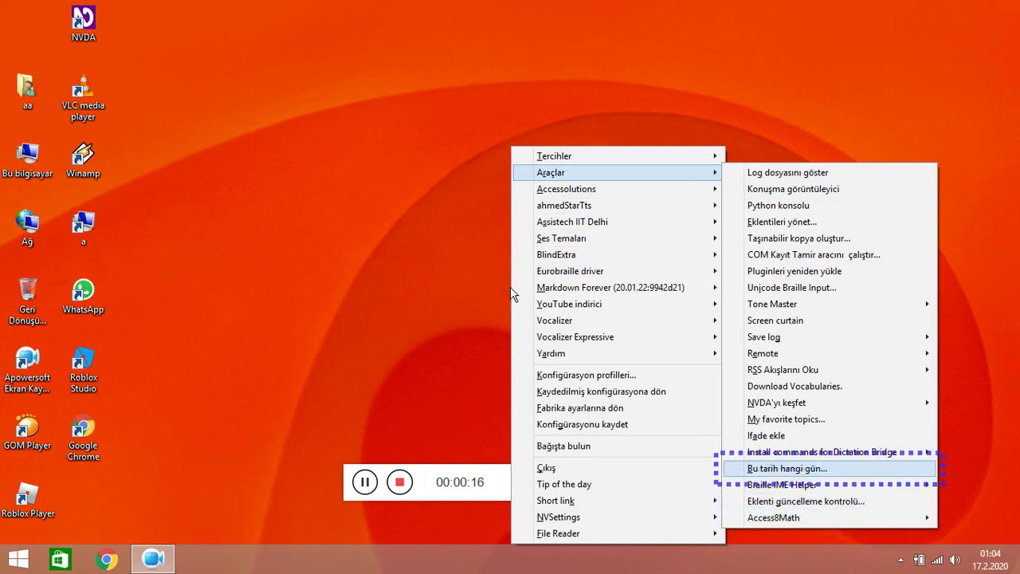
{"action": "key", "text": "Up"}
{"action": "key", "text": "Up"}
{"action": "key", "text": "Up"}
{"action": "key", "text": "Up"}
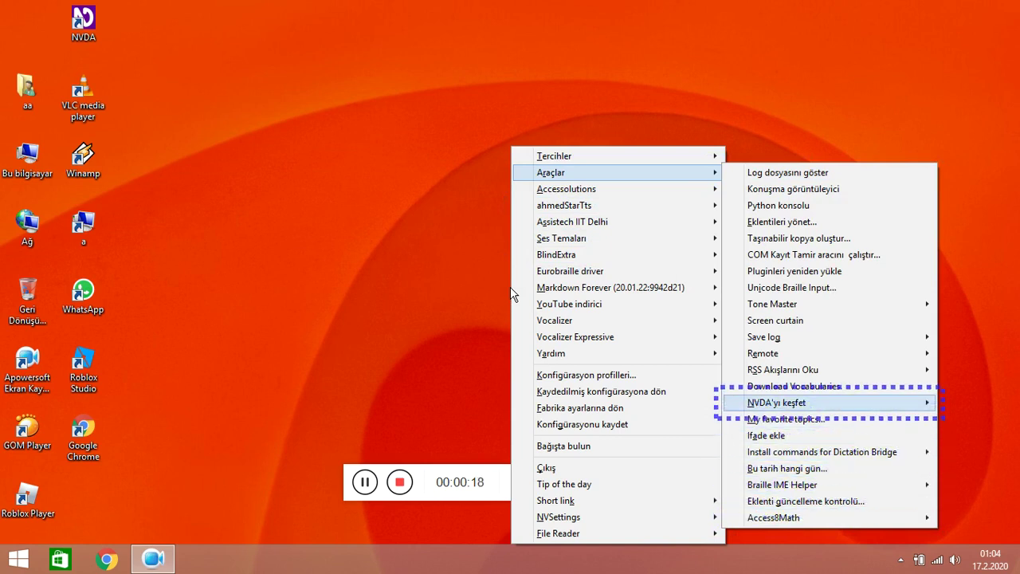
{"action": "key", "text": "Up"}
{"action": "key", "text": "Up"}
{"action": "key", "text": "Up"}
{"action": "key", "text": "Up"}
{"action": "key", "text": "Up"}
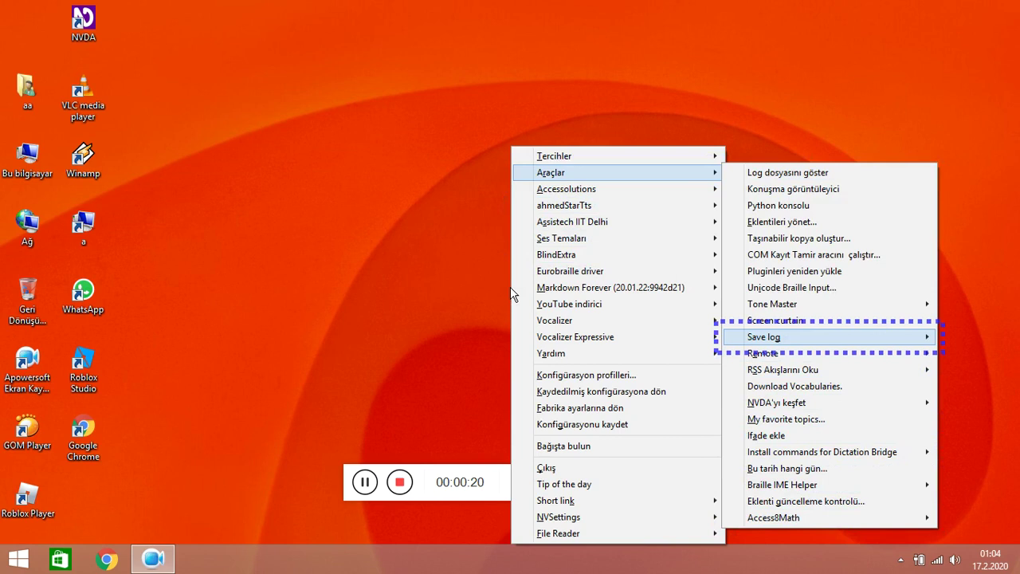
{"action": "key", "text": "Up"}
{"action": "key", "text": "Up"}
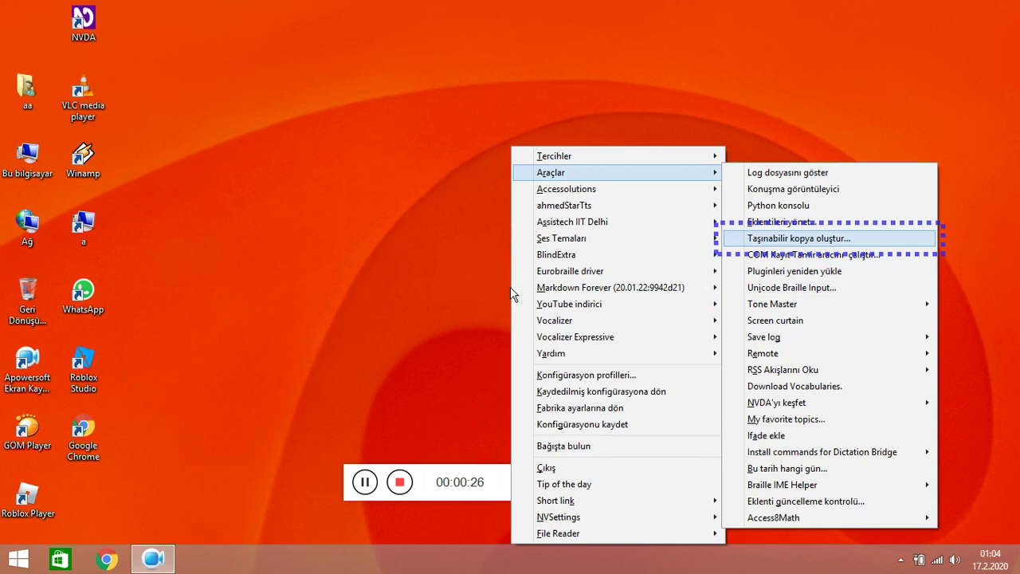
{"action": "key", "text": "Return"}
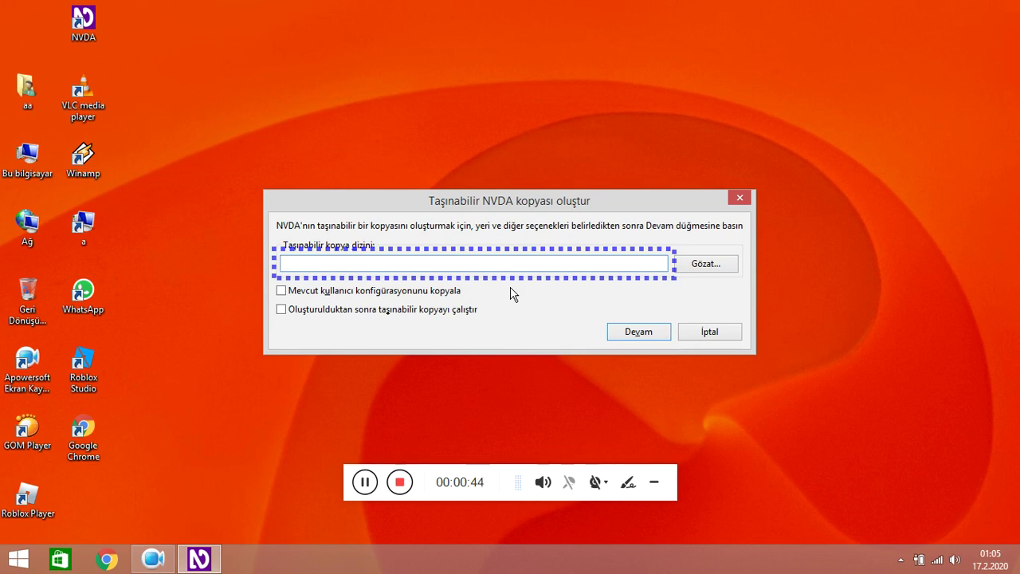
Browse for the portable copy's directory and choose the root of drive D: under Bu bilgisayar
{"action": "key", "text": "Tab"}
{"action": "key", "text": "Return"}
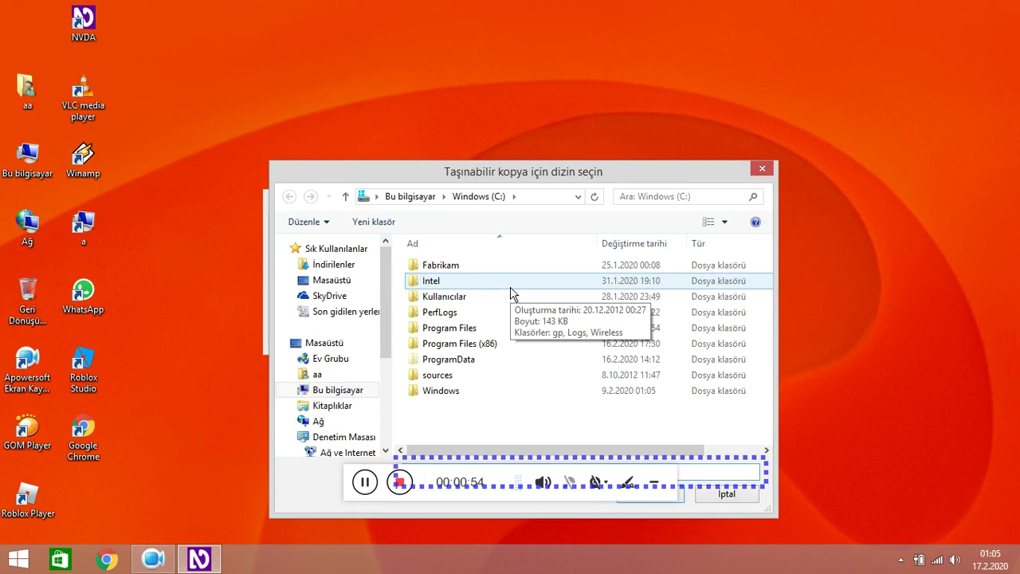
{"action": "key", "text": "Tab"}
{"action": "key", "text": "Tab"}
{"action": "key", "text": "Tab"}
{"action": "key", "text": "Tab"}
{"action": "key", "text": "Tab"}
{"action": "key", "text": "Tab"}
{"action": "key", "text": "Up"}
{"action": "key", "text": "Up"}
{"action": "key", "text": "Up"}
{"action": "key", "text": "Up"}
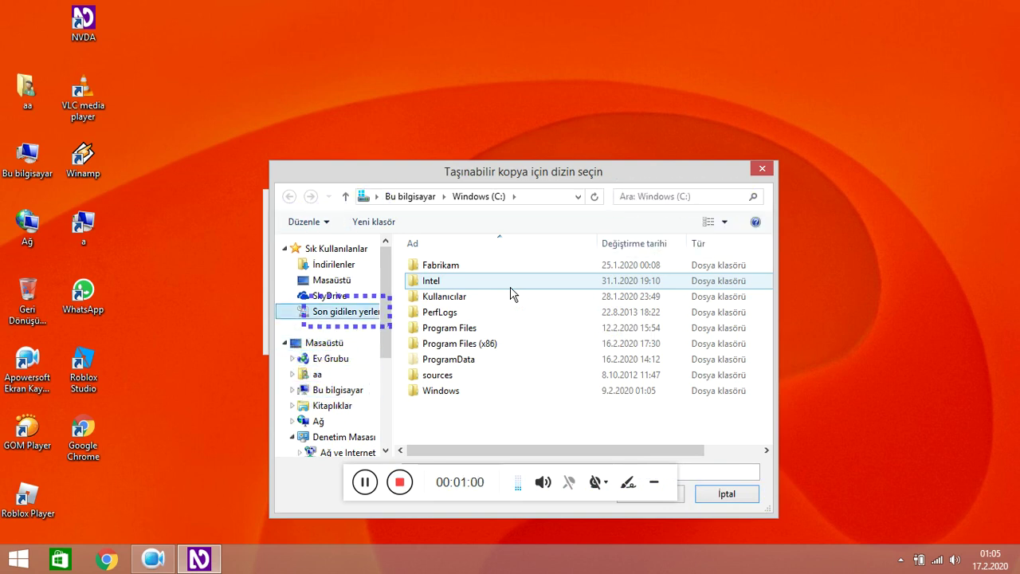
{"action": "key", "text": "Up"}
{"action": "key", "text": "Up"}
{"action": "key", "text": "Up"}
{"action": "key", "text": "Up"}
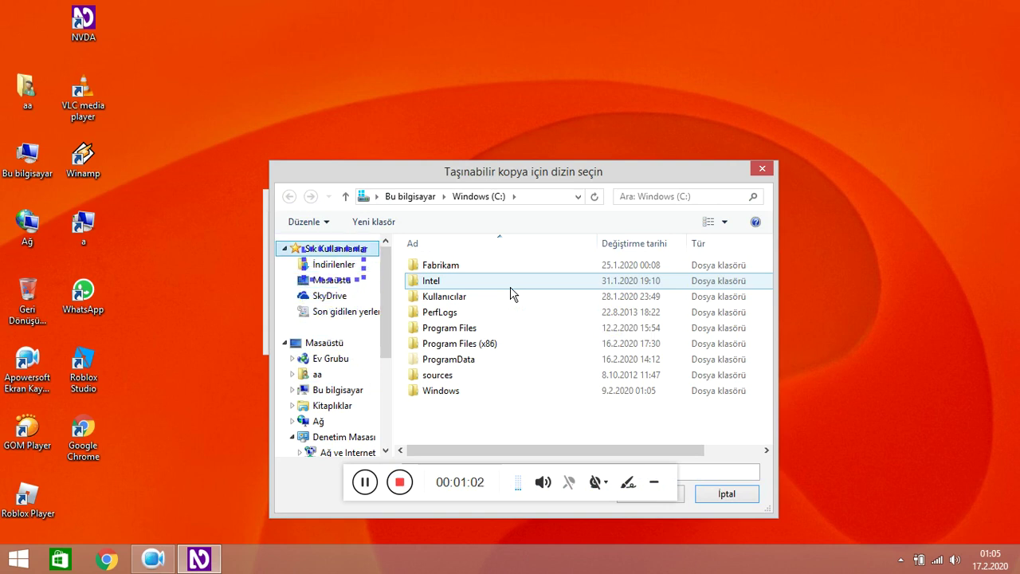
{"action": "key", "text": "Down"}
{"action": "key", "text": "Down"}
{"action": "key", "text": "Down"}
{"action": "key", "text": "Down"}
{"action": "key", "text": "Down"}
{"action": "key", "text": "Down"}
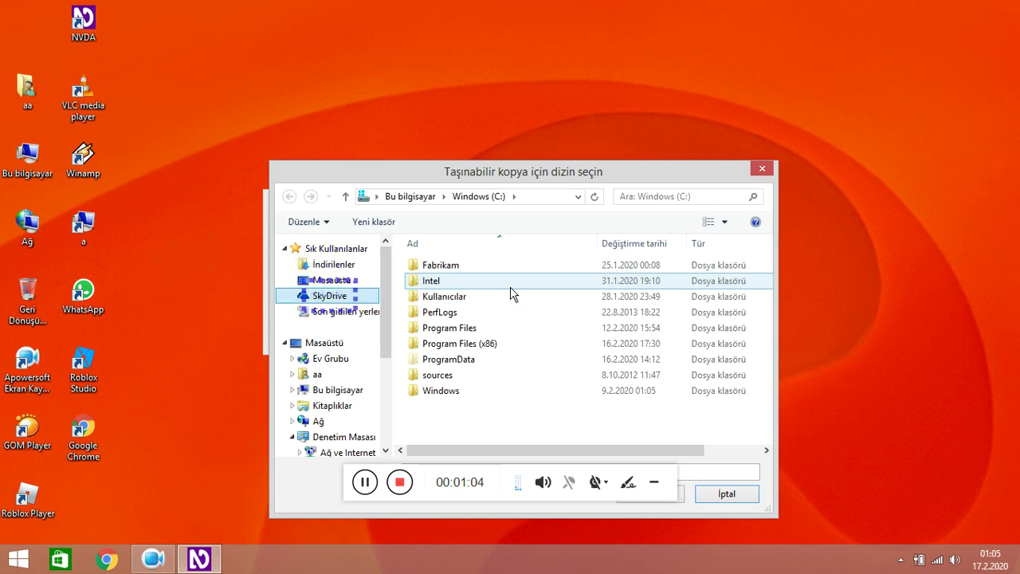
{"action": "key", "text": "Down"}
{"action": "key", "text": "Down"}
{"action": "key", "text": "Down"}
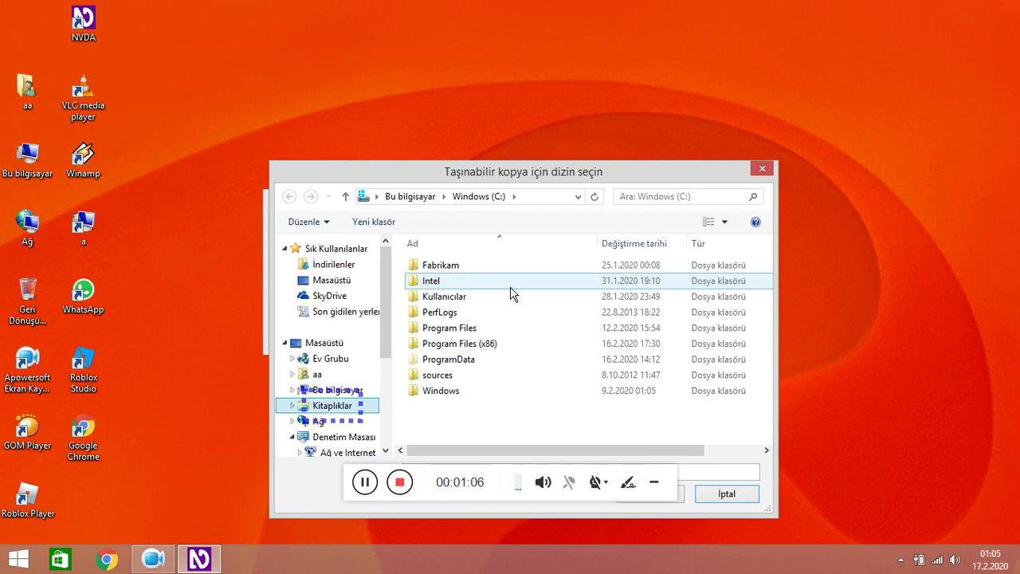
{"action": "key", "text": "Up"}
{"action": "key", "text": "Right"}
{"action": "key", "text": "Down"}
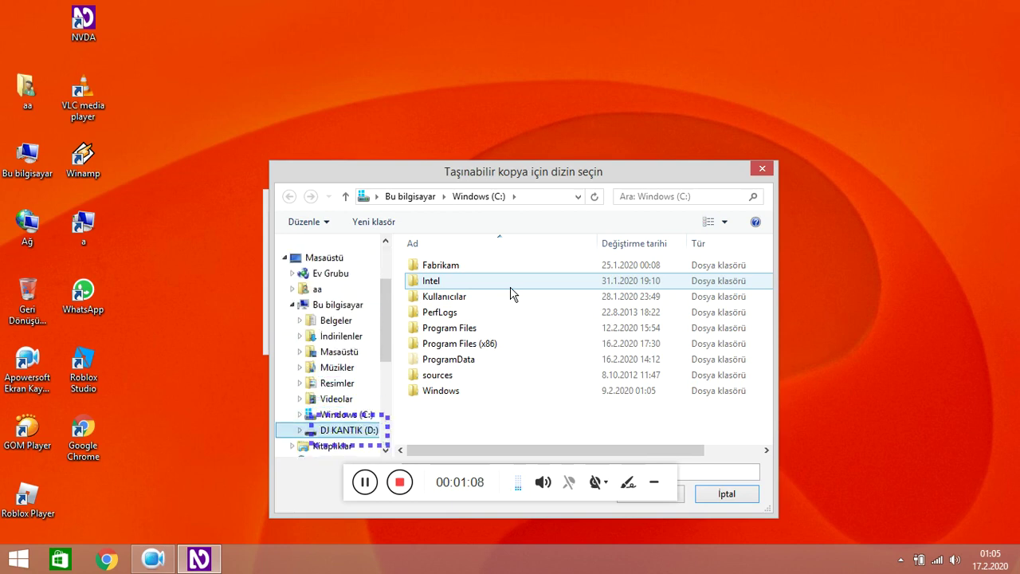
{"action": "key", "text": "Down"}
{"action": "key", "text": "Up"}
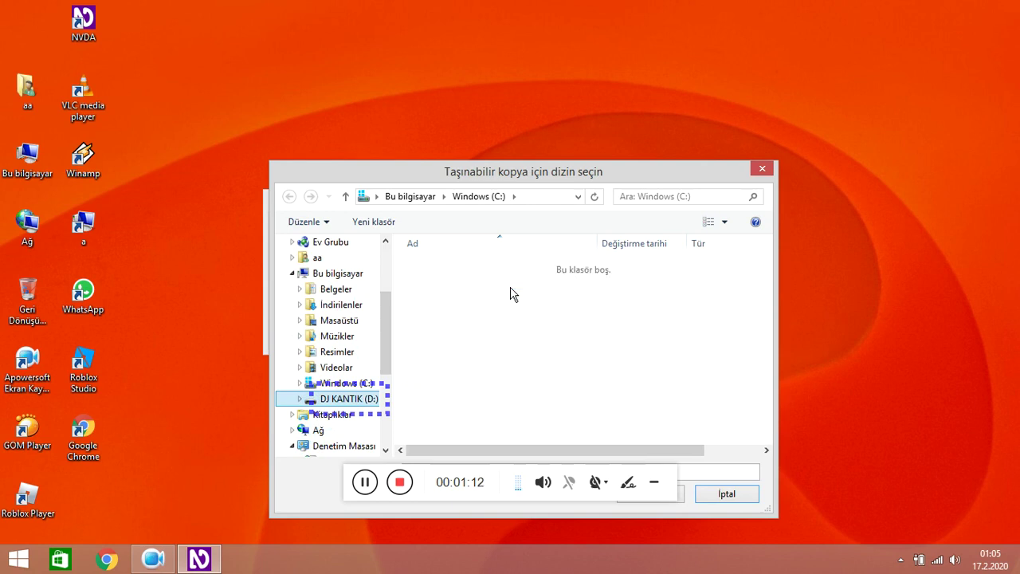
{"action": "key", "text": "Tab"}
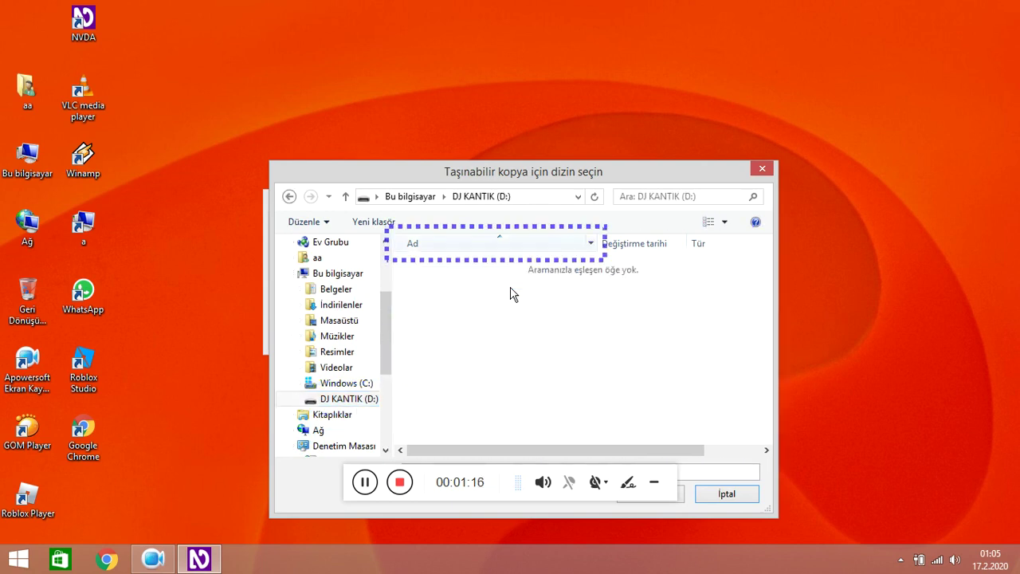
{"action": "key", "text": "Tab"}
{"action": "key", "text": "Tab"}
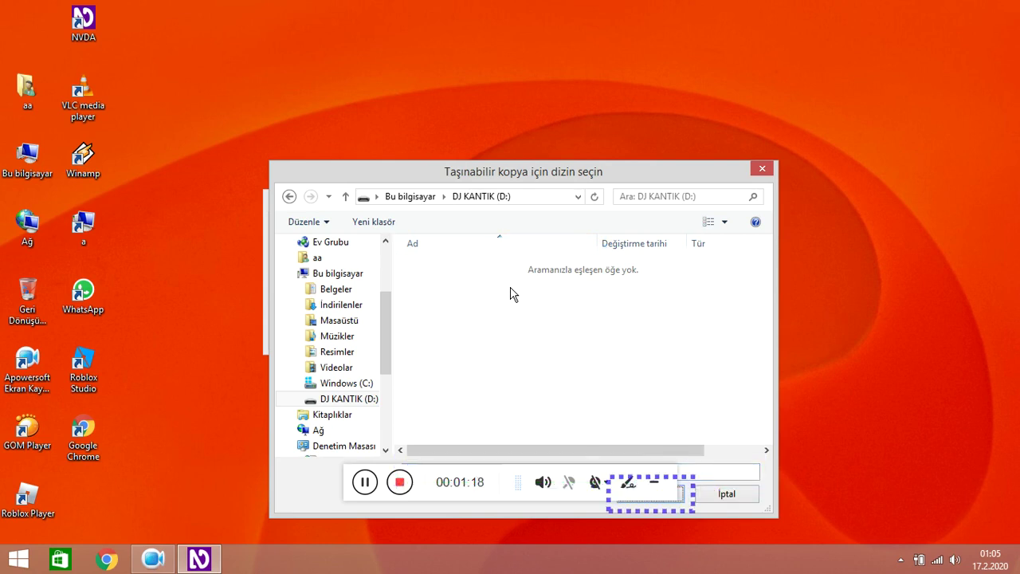
{"action": "key", "text": "Return"}
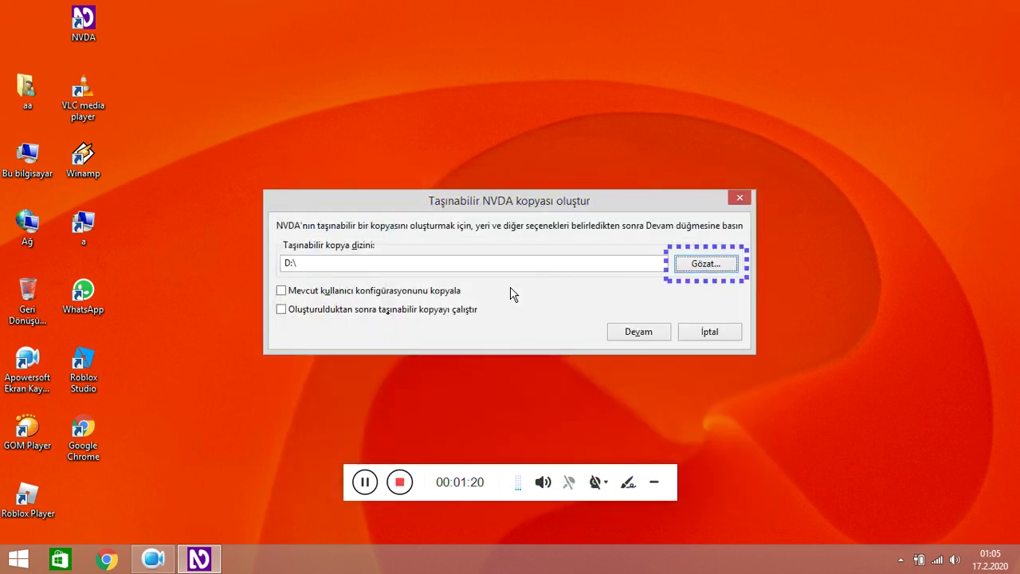
Enable copying of the current user configuration and start creating the portable copy
{"action": "key", "text": "shift+Tab"}
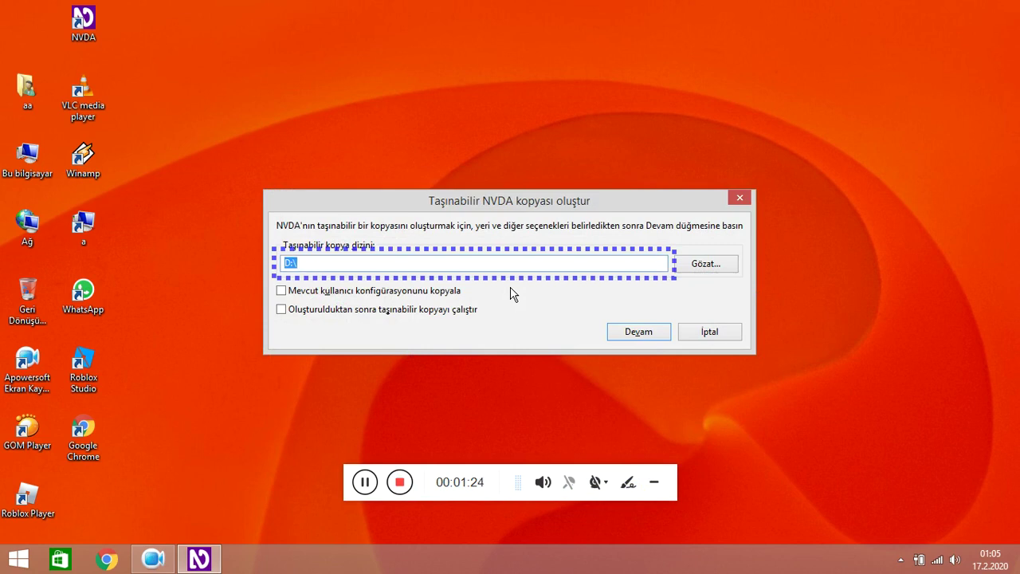
{"action": "key", "text": "Tab"}
{"action": "key", "text": "Tab"}
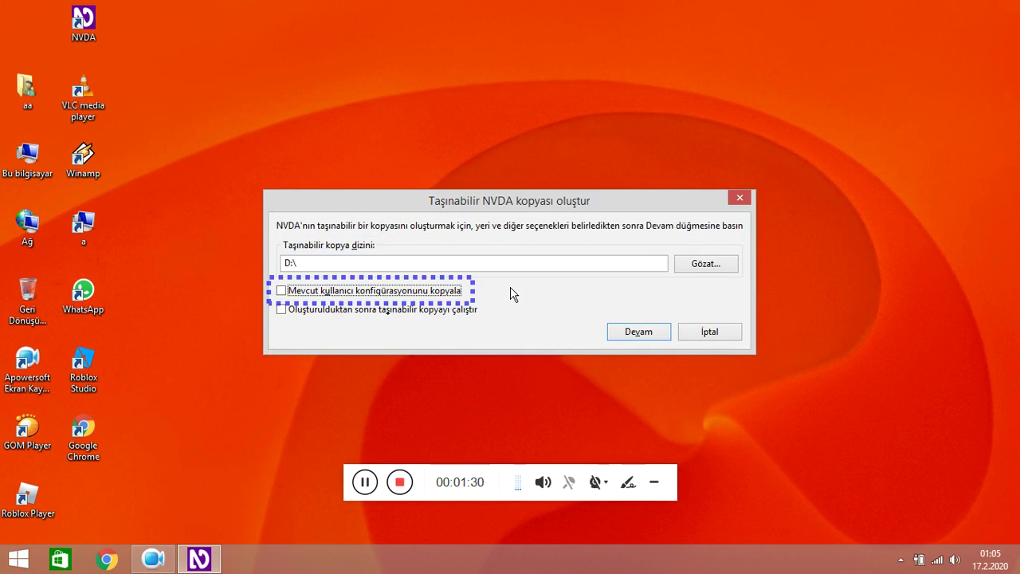
{"action": "key", "text": "space"}
{"action": "key", "text": "Tab"}
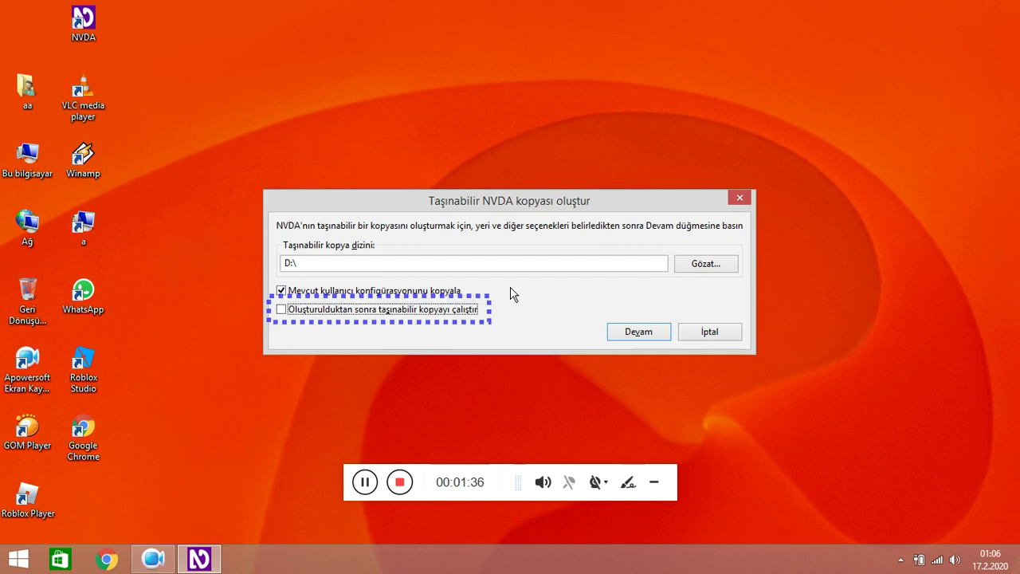
{"action": "key", "text": "Tab"}
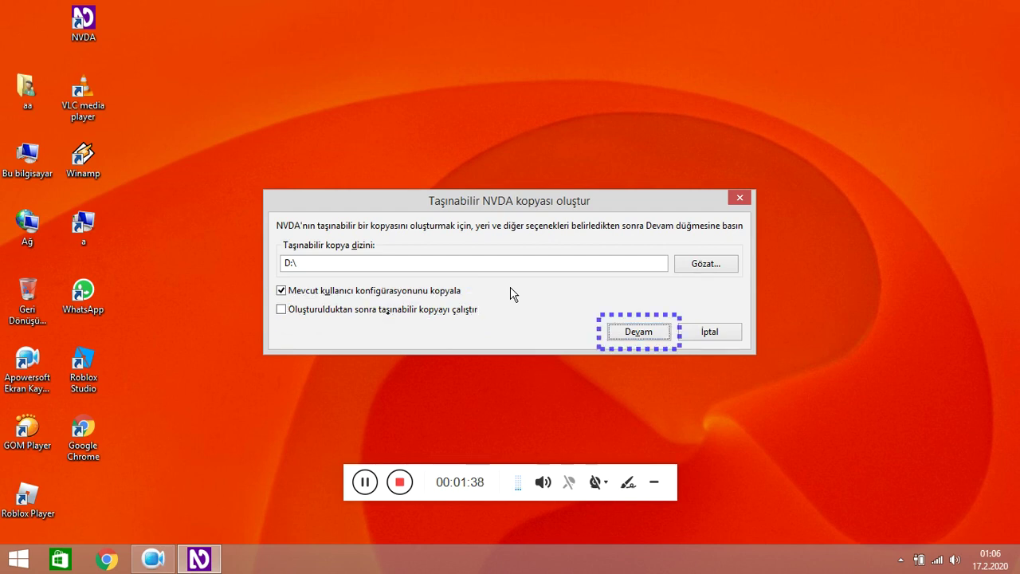
{"action": "key", "text": "Return"}
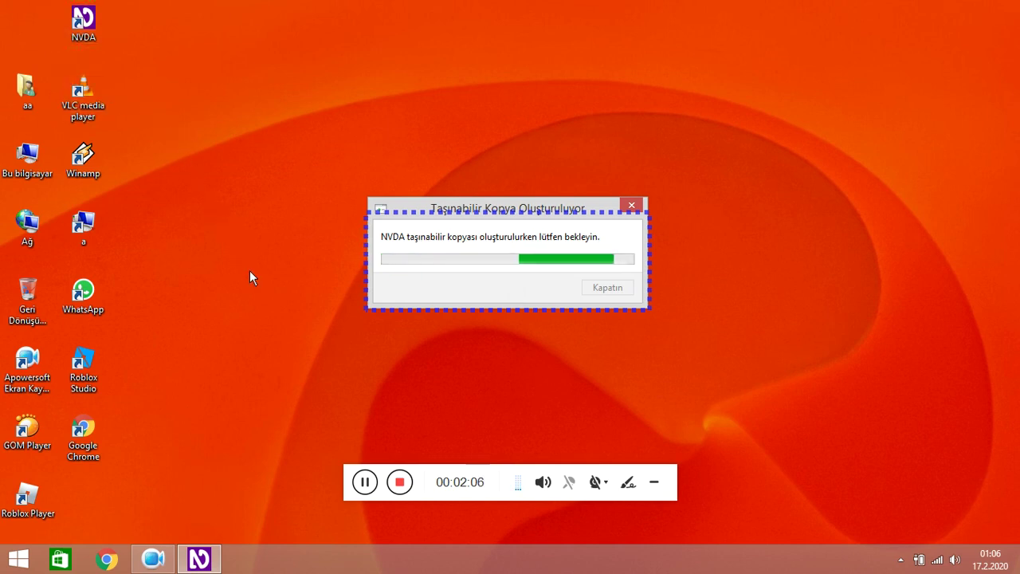
{"action": "left_click", "coordinate": [361, 479]}
{"action": "left_click", "coordinate": [365, 482]}
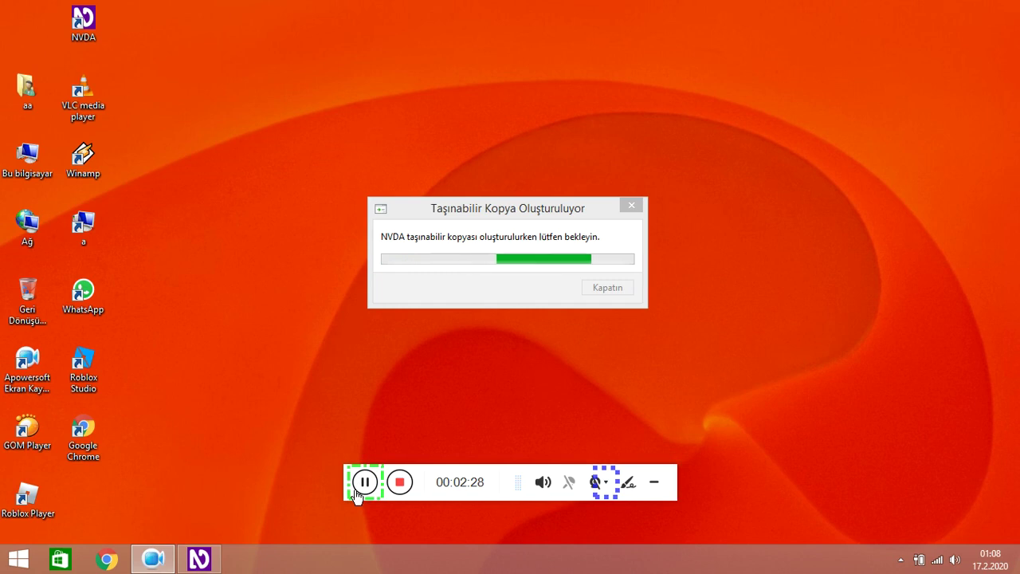
Open the latest news reader from NVDA's ahmedStarTts add-on using trRead the latest news
{"action": "key", "text": "insert+n"}
{"action": "key", "text": "Down"}
{"action": "key", "text": "Down"}
{"action": "key", "text": "Down"}
{"action": "key", "text": "Down"}
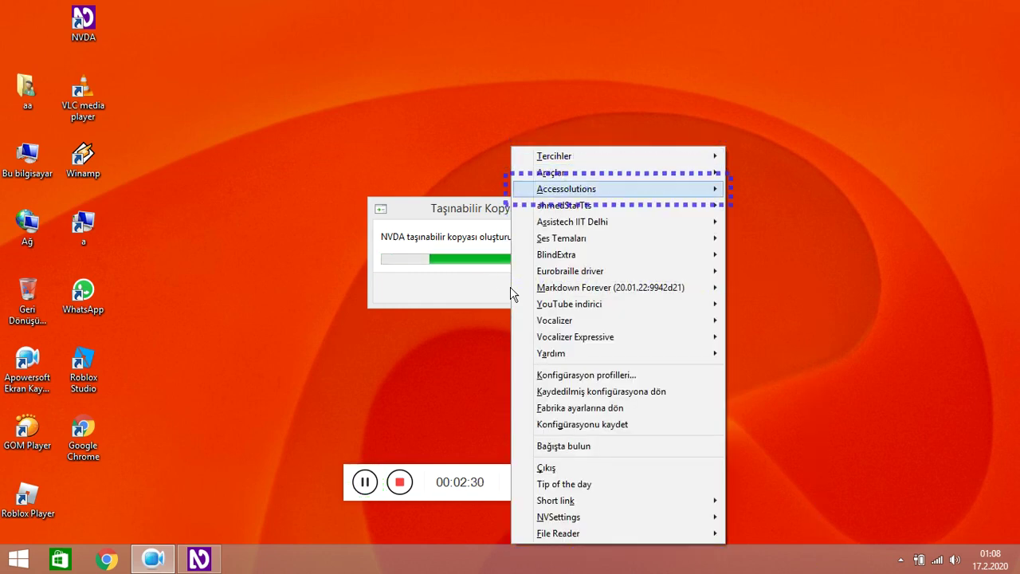
{"action": "key", "text": "Right"}
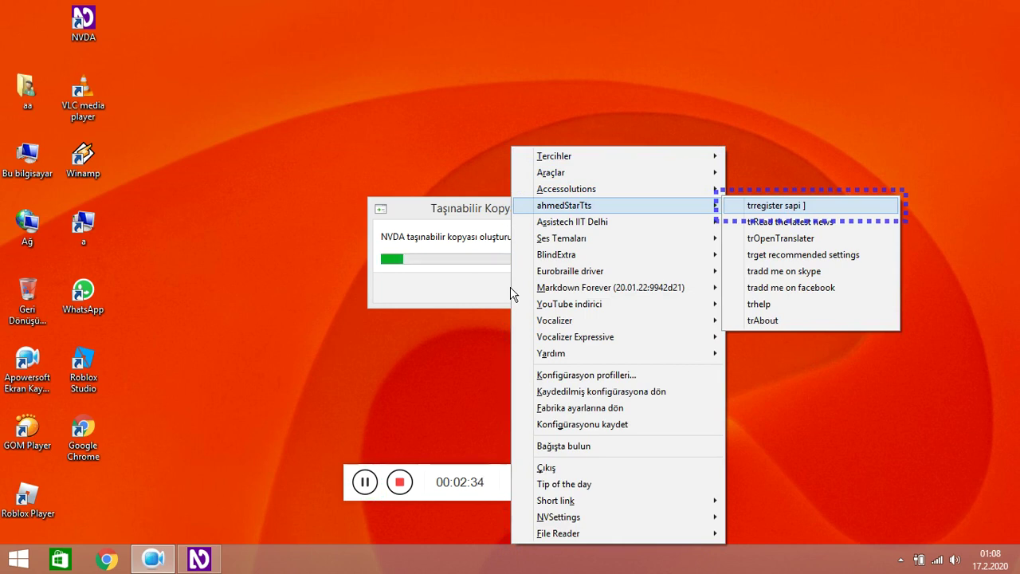
{"action": "key", "text": "Down"}
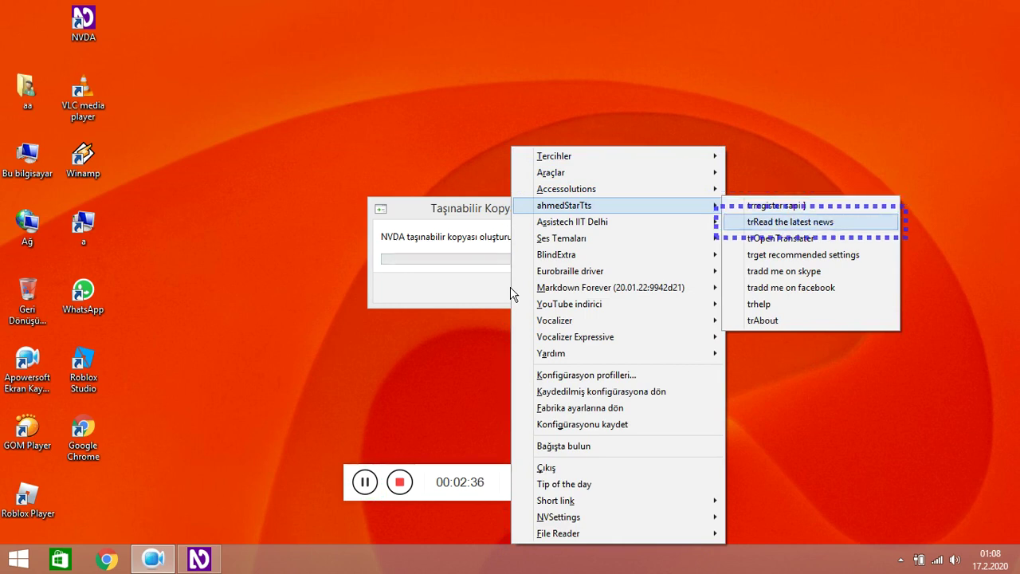
{"action": "key", "text": "Return"}
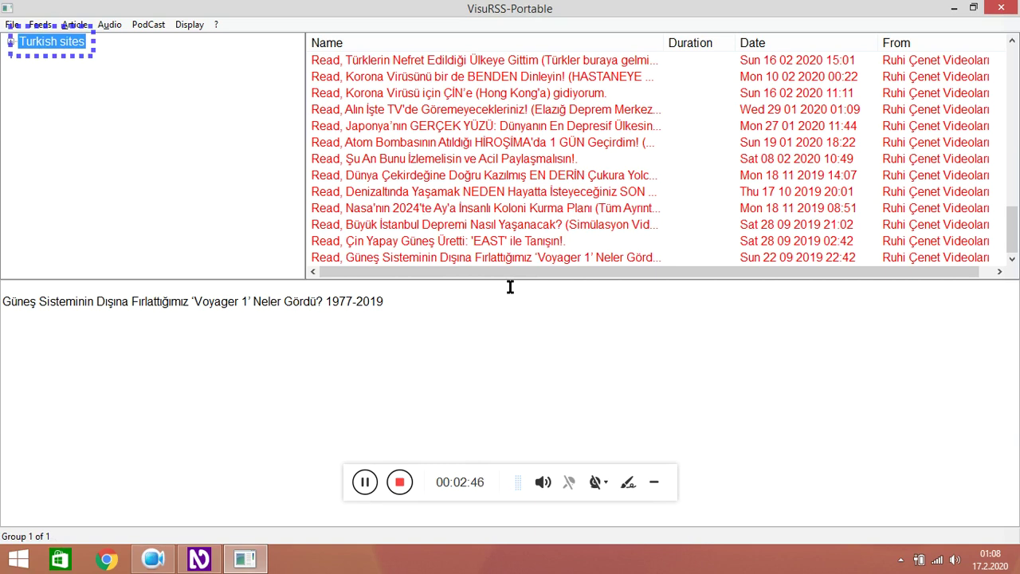
Read the article titles one by one from the end of the list upward, and close the news reader
{"action": "key", "text": "Tab"}
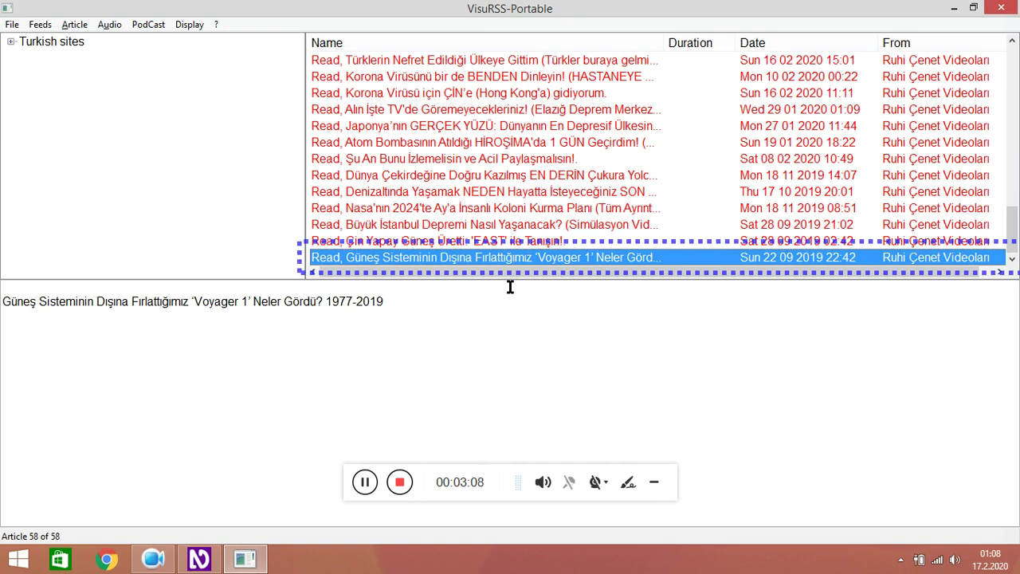
{"action": "key", "text": "Up"}
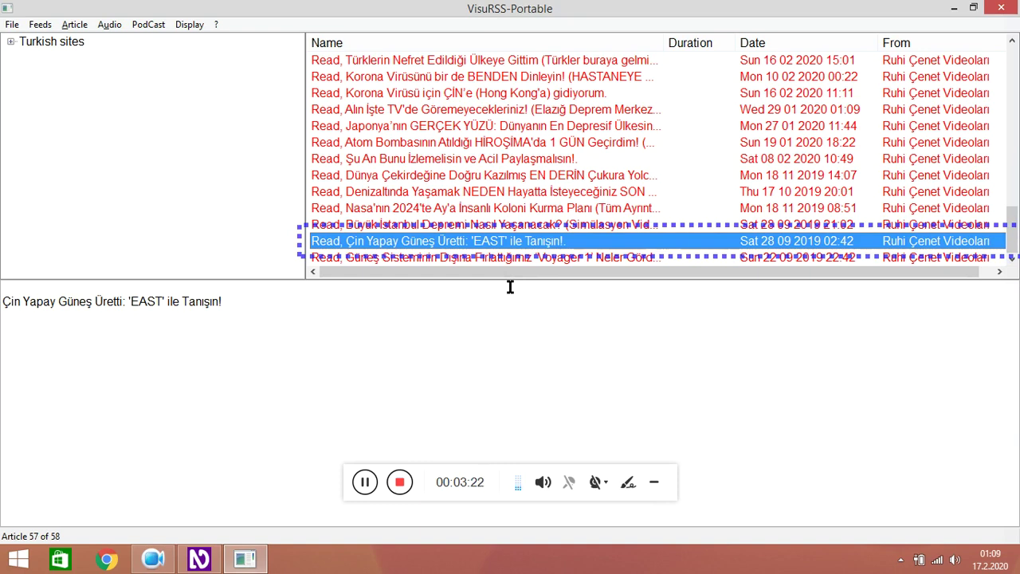
{"action": "key", "text": "Up"}
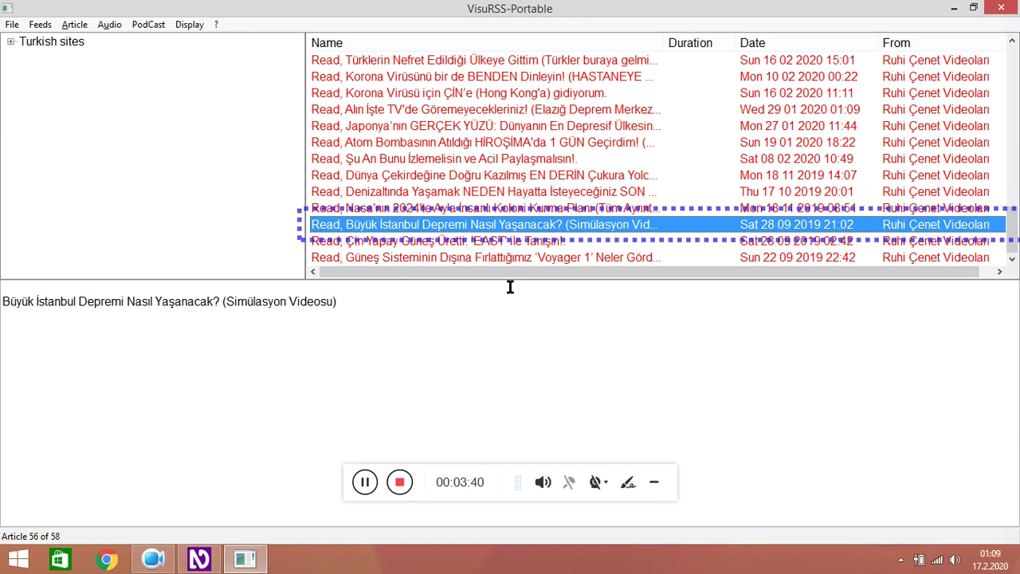
{"action": "key", "text": "Up"}
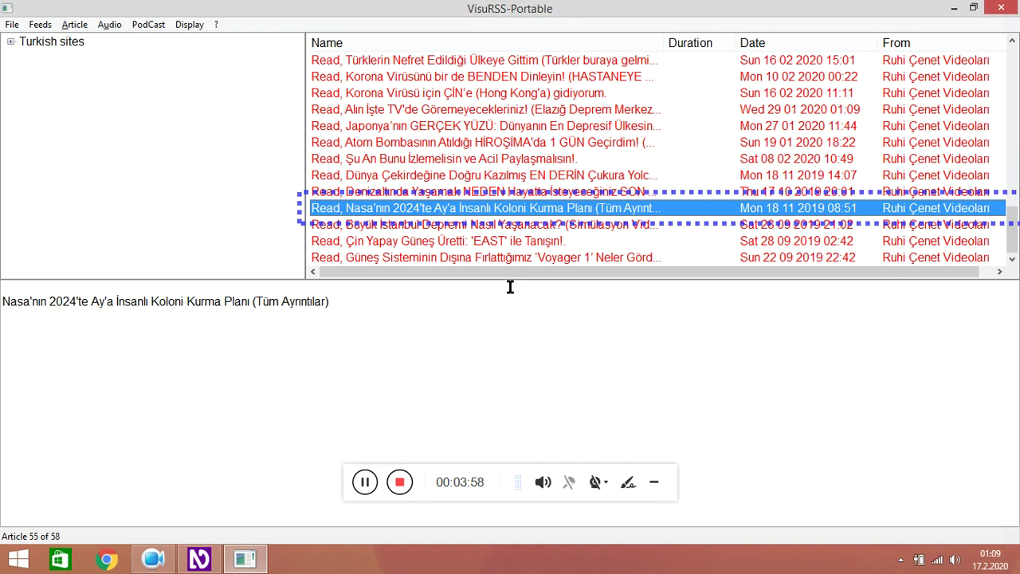
{"action": "key", "text": "Up"}
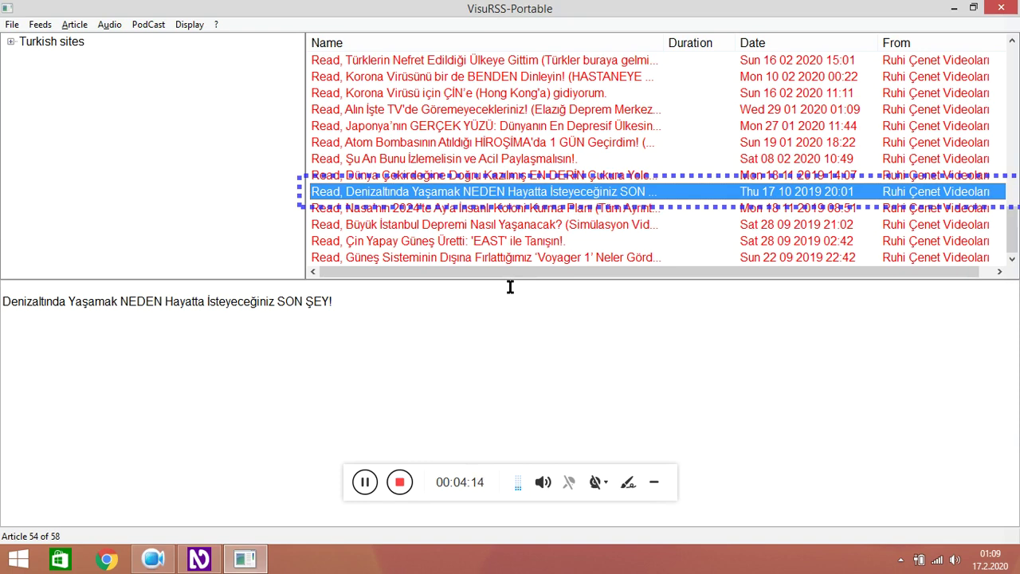
{"action": "key", "text": "Up"}
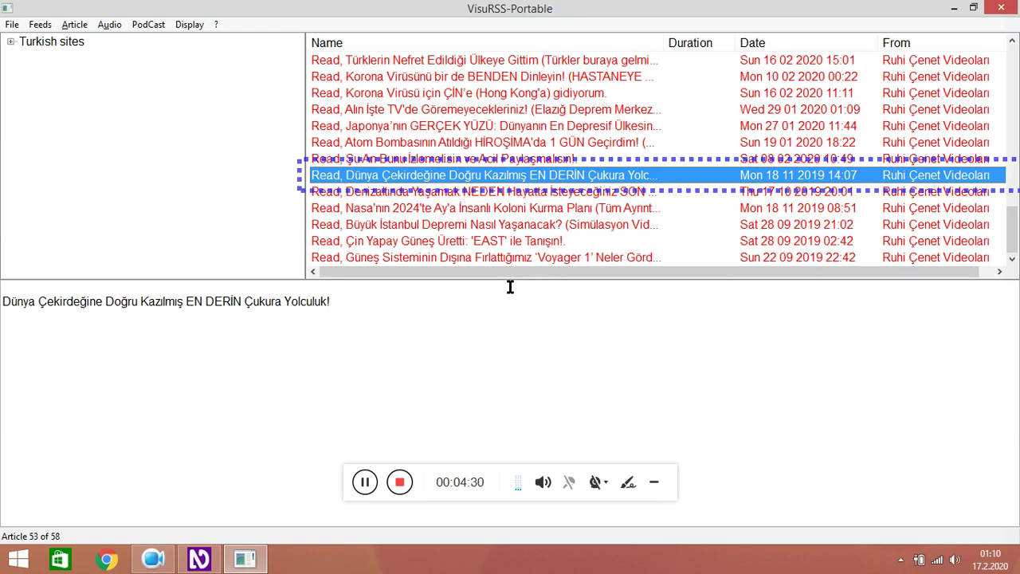
{"action": "key", "text": "Up"}
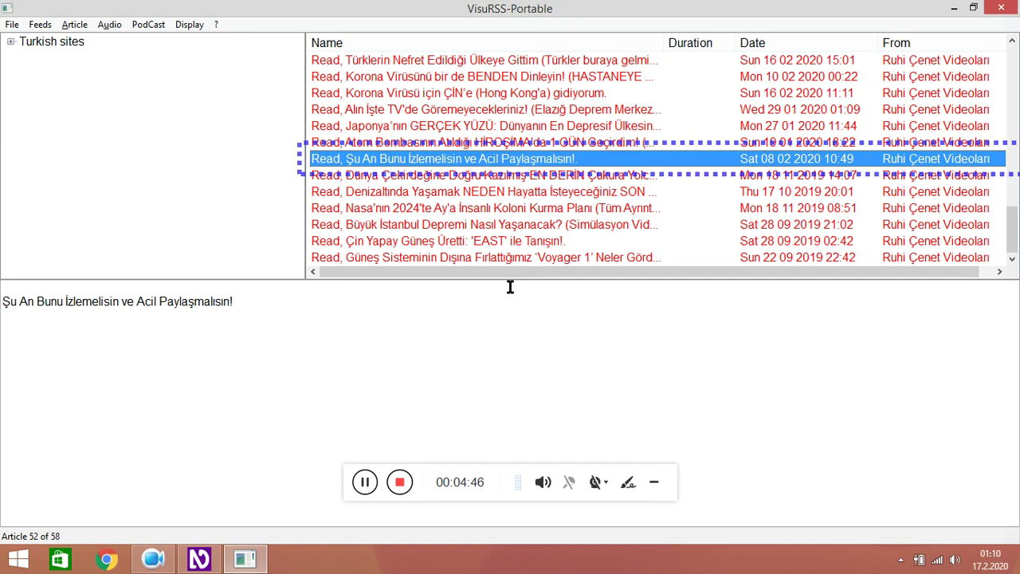
{"action": "key", "text": "Up"}
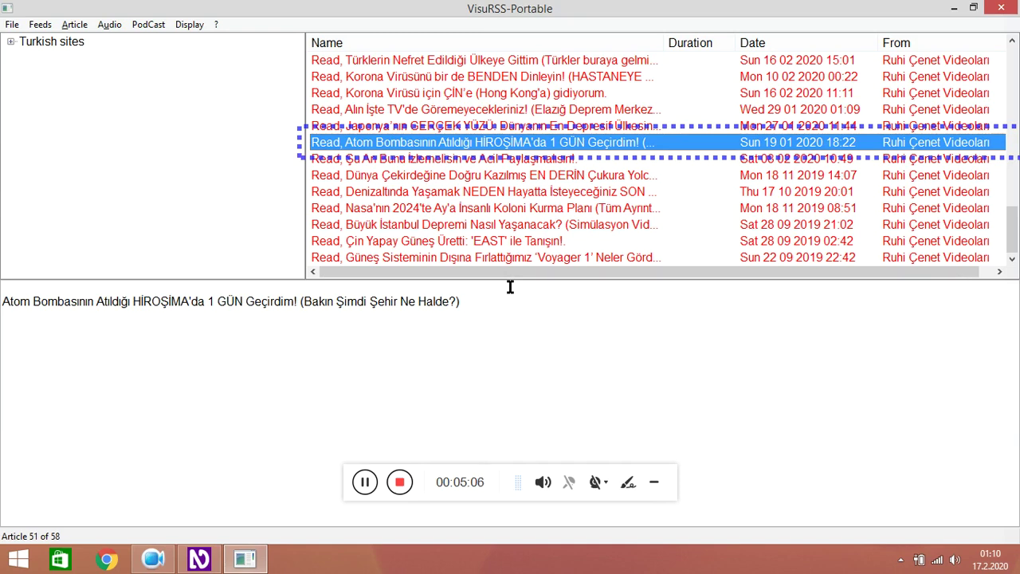
{"action": "key", "text": "alt+F4"}
Open the translator from NVDA's ahmedStarTts add-on using trOpenTranslater and translate the word "merhaba"
{"action": "key", "text": "Insert+n"}
{"action": "key", "text": "Down"}
{"action": "key", "text": "Down"}
{"action": "key", "text": "Down"}
{"action": "key", "text": "Down"}
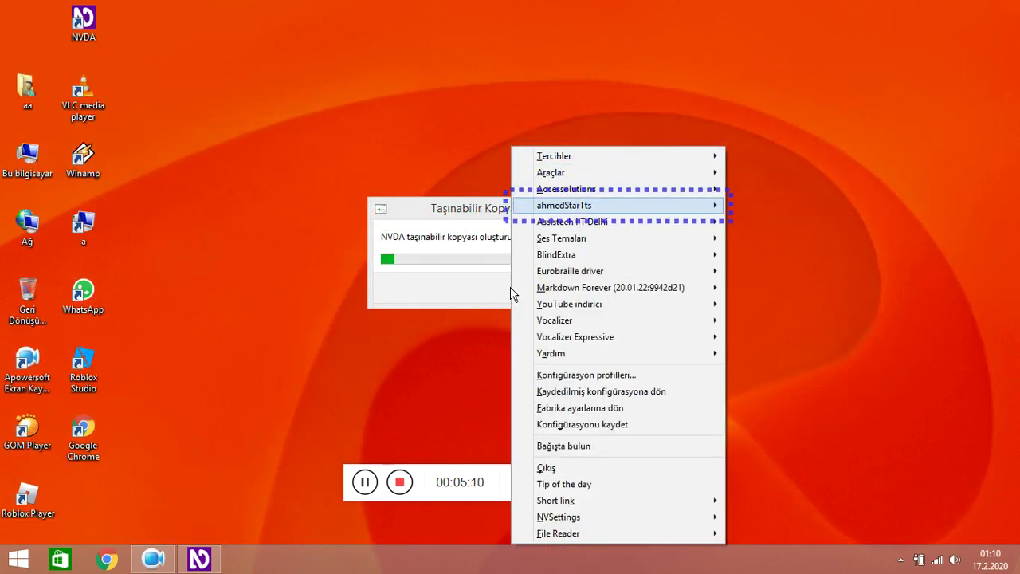
{"action": "key", "text": "Right"}
{"action": "key", "text": "Down"}
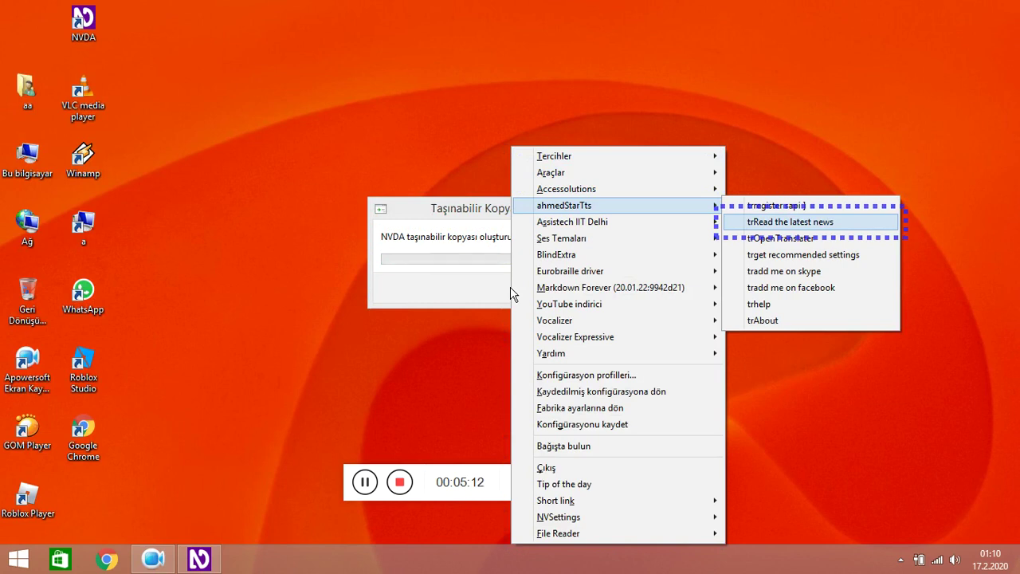
{"action": "key", "text": "Down"}
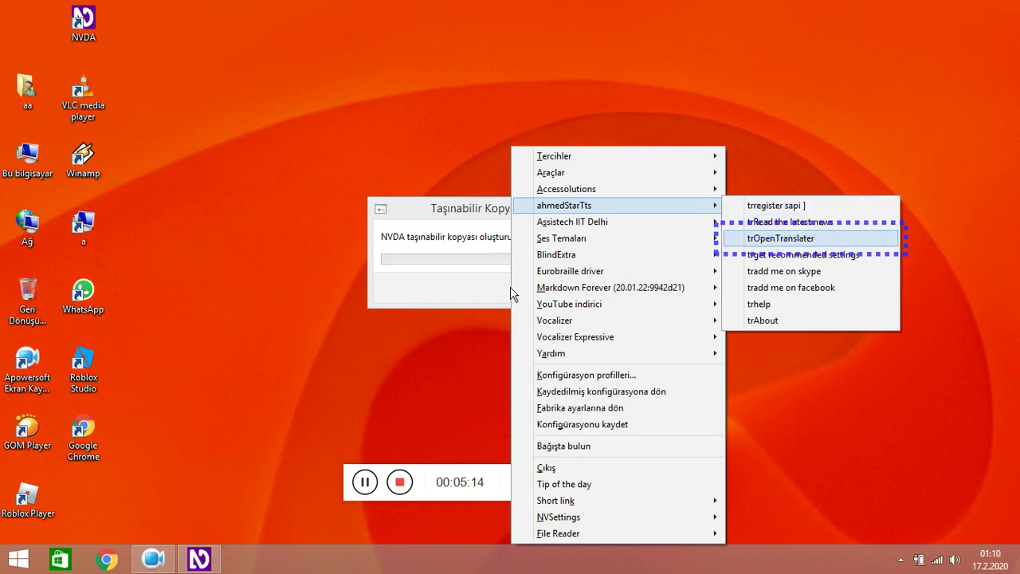
{"action": "key", "text": "Return"}
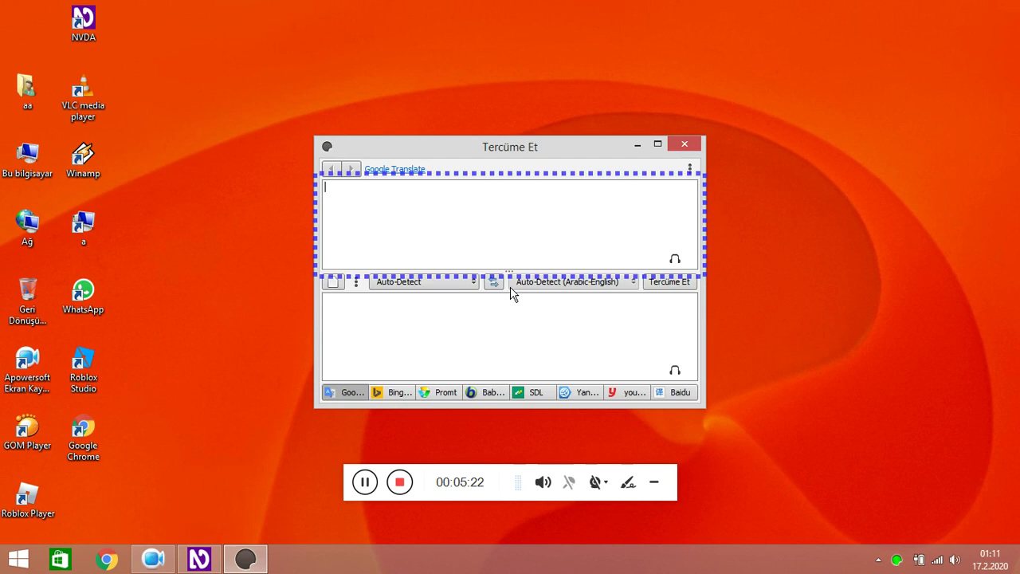
{"action": "type", "text": "merhaba"}
{"action": "key", "text": "Return"}
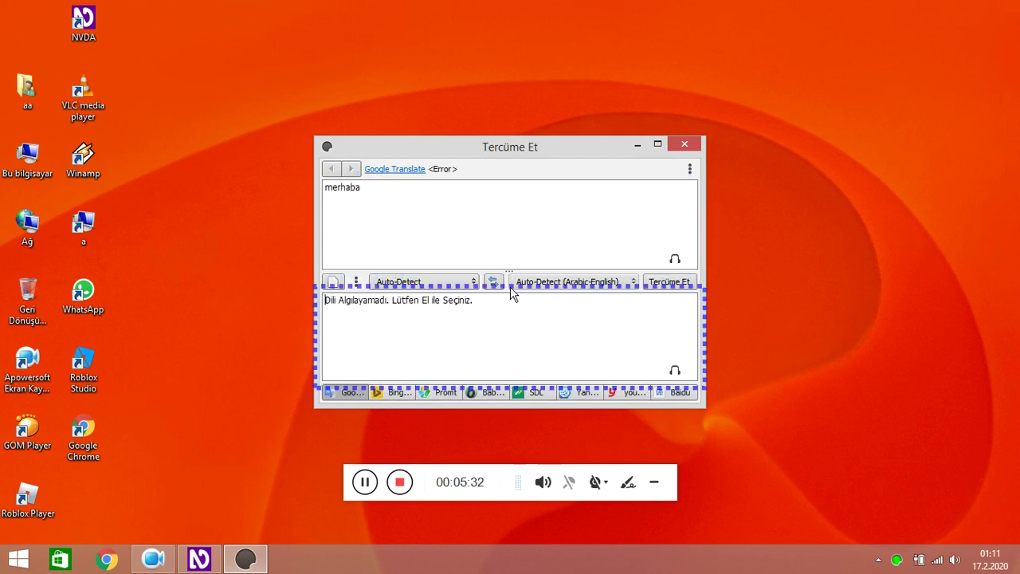
Set the target language of the translation to Chinese (Simplified), leaving the source language on Auto-Detect
{"action": "key", "text": "Tab"}
{"action": "key", "text": "Tab"}
{"action": "key", "text": "Tab"}
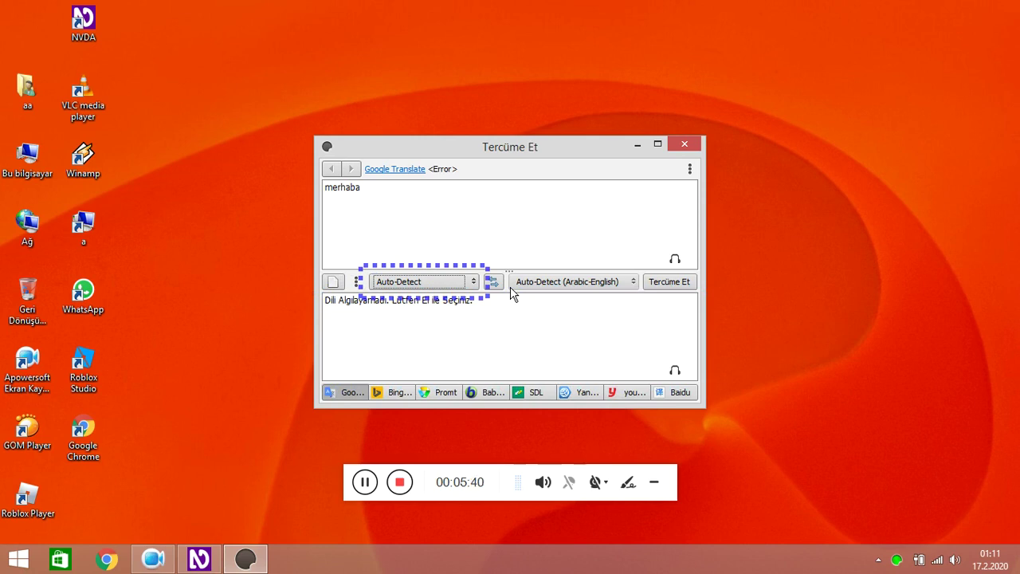
{"action": "key", "text": "Tab"}
{"action": "key", "text": "Tab"}
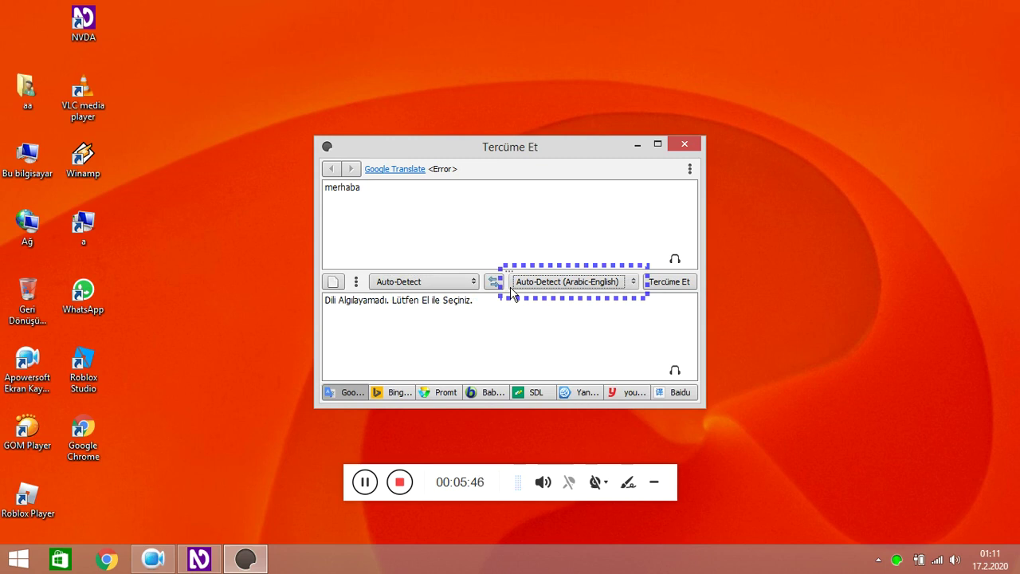
{"action": "key", "text": "Down"}
{"action": "key", "text": "Down"}
{"action": "key", "text": "Down"}
{"action": "key", "text": "Down"}
{"action": "key", "text": "Down"}
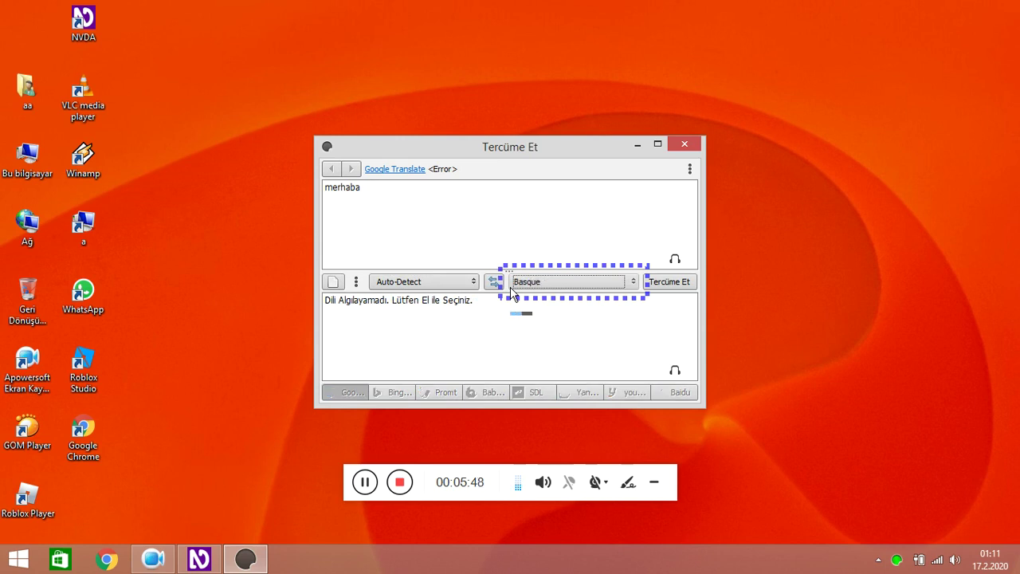
{"action": "key", "text": "Down"}
{"action": "key", "text": "Down"}
{"action": "key", "text": "Tab"}
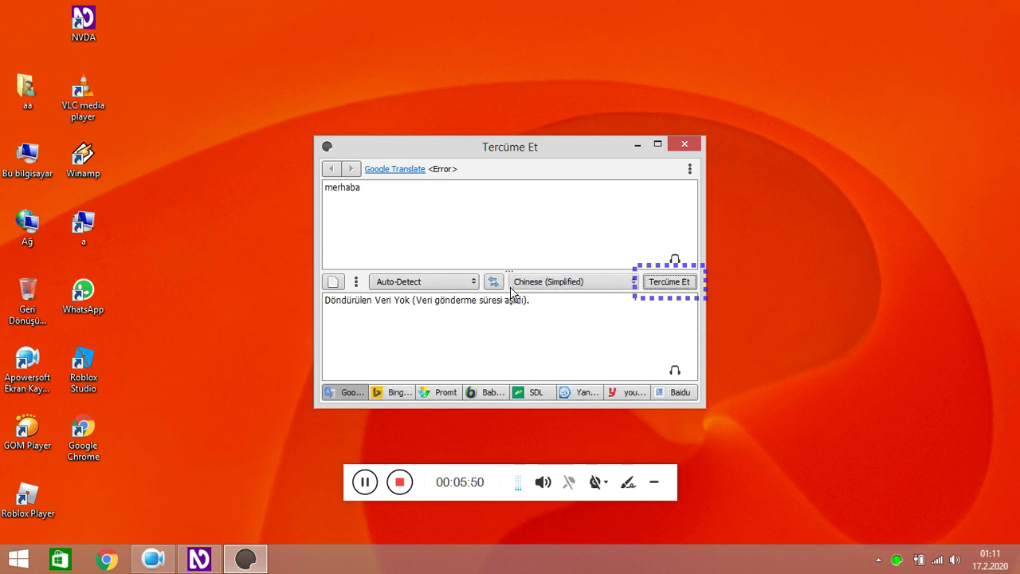
Try to listen to the translated text, dismiss the message and close the translator
{"action": "key", "text": "Tab"}
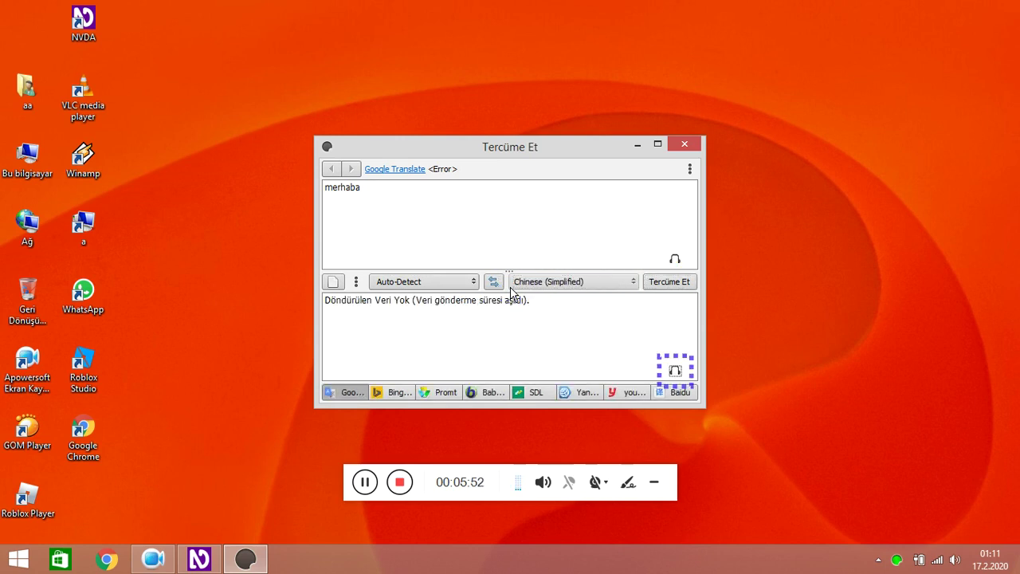
{"action": "key", "text": "space"}
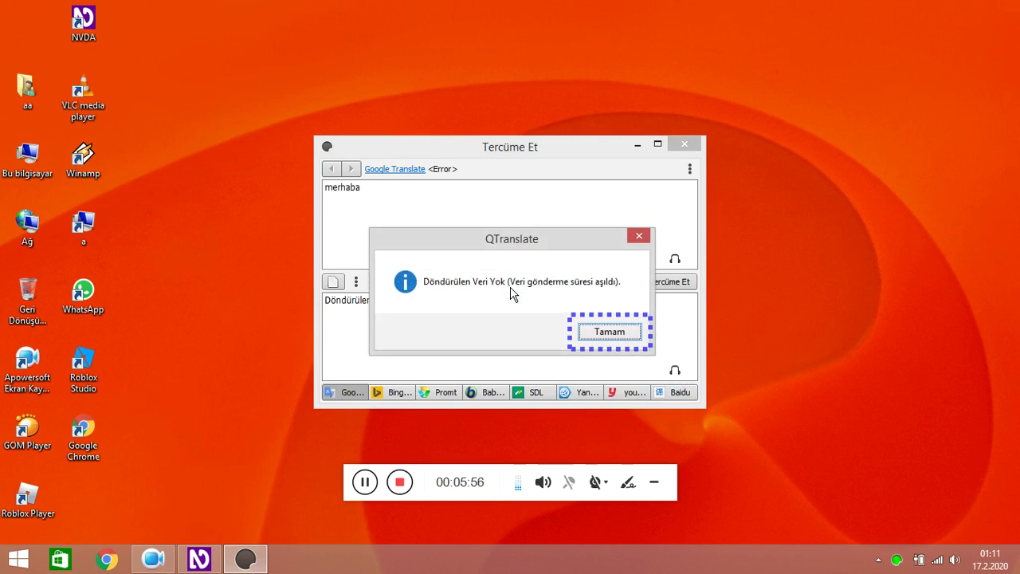
{"action": "key", "text": "Return"}
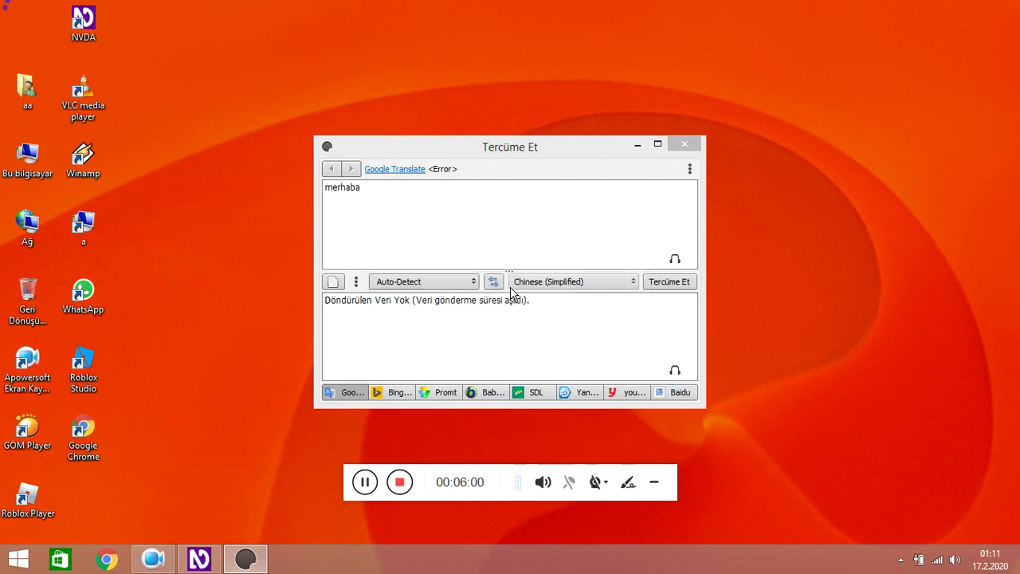
{"action": "key", "text": "Escape"}
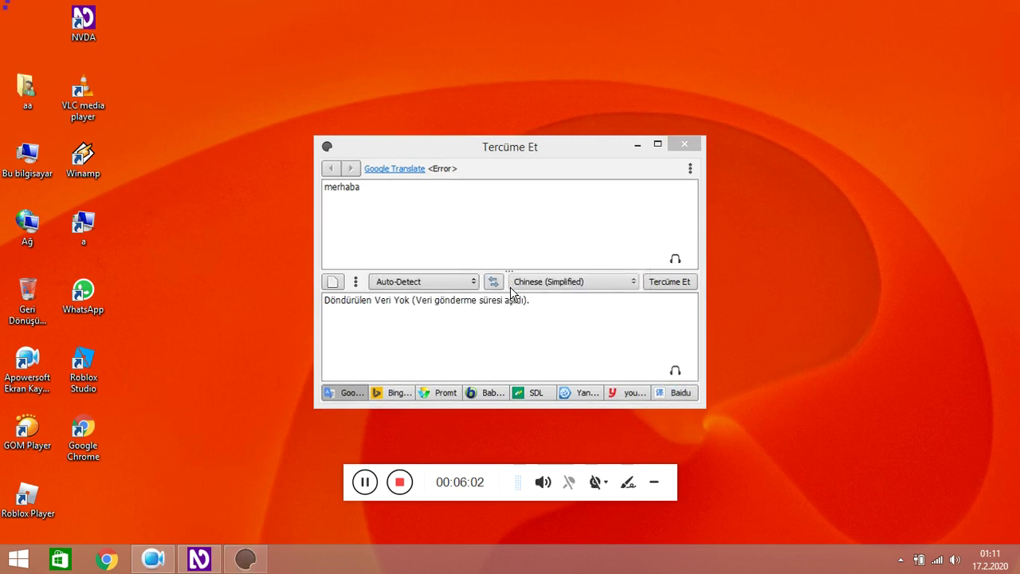
Review the ahmedStarTts add-on's commands one by one in NVDA, from trRead the latest news down to trAbout
{"action": "key", "text": "Insert+n"}
{"action": "key", "text": "Down"}
{"action": "key", "text": "Down"}
{"action": "key", "text": "Down"}
{"action": "key", "text": "Down"}
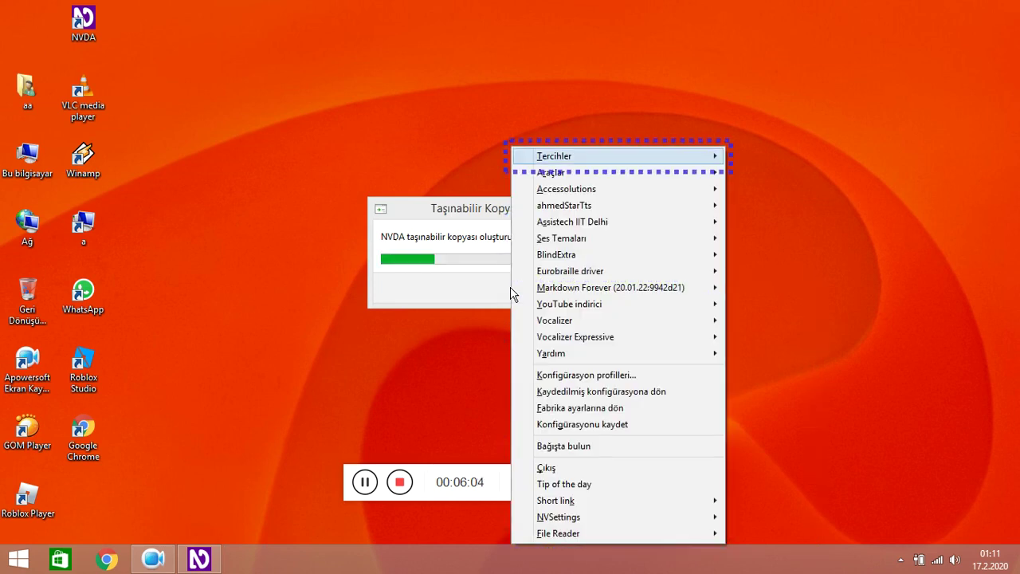
{"action": "key", "text": "Right"}
{"action": "key", "text": "Down"}
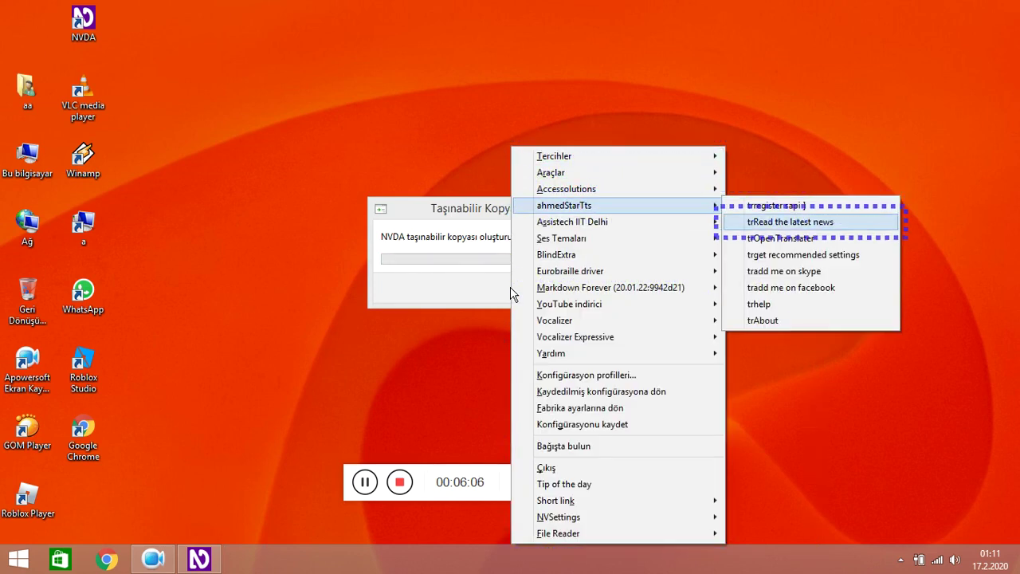
{"action": "key", "text": "Down"}
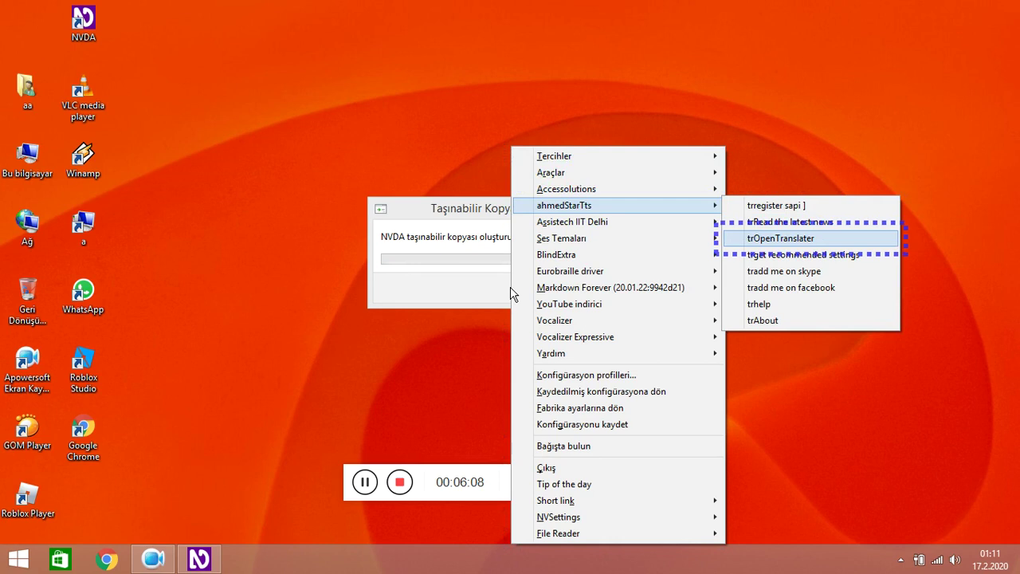
{"action": "key", "text": "Down"}
{"action": "key", "text": "Down"}
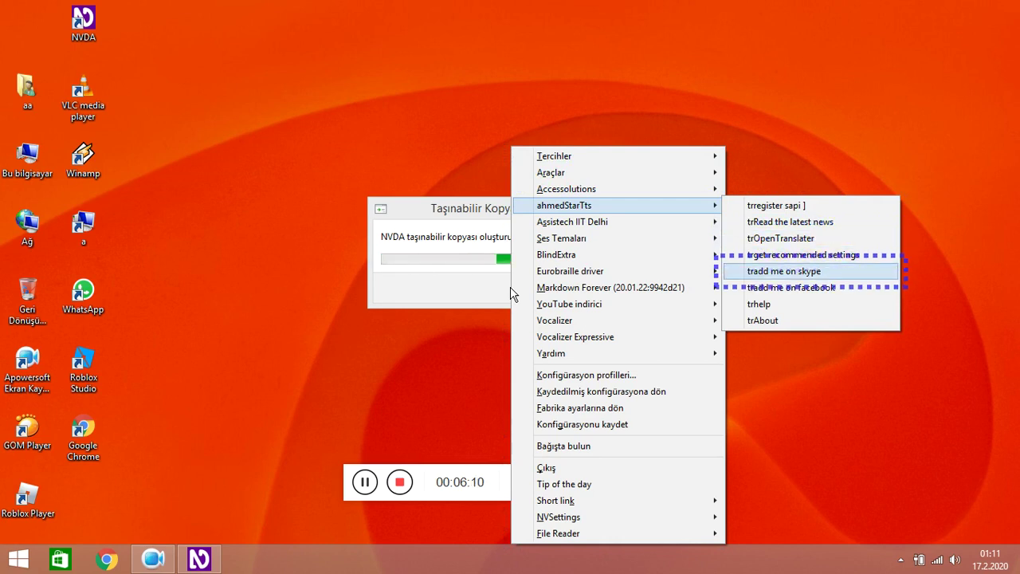
{"action": "key", "text": "Down"}
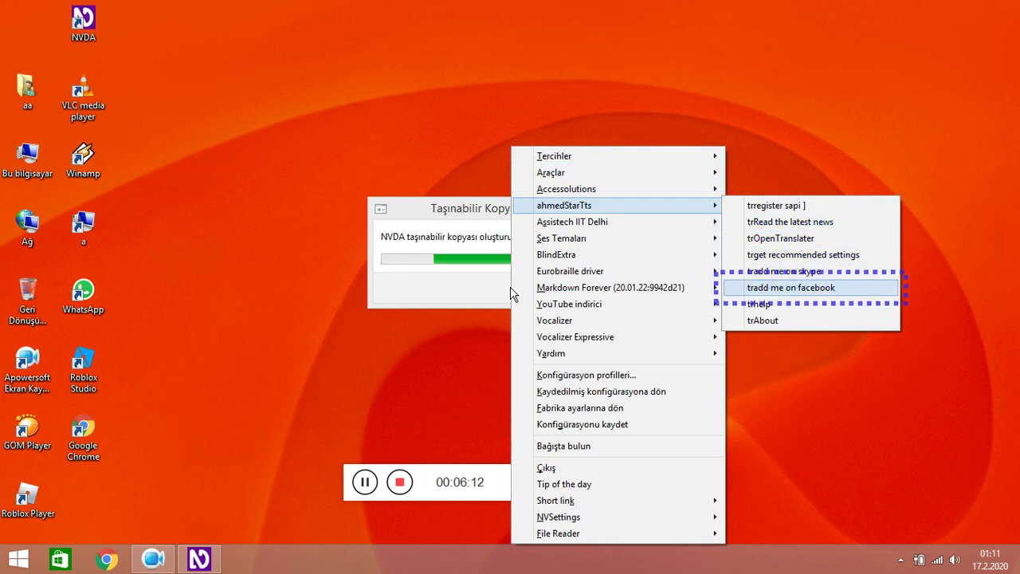
{"action": "key", "text": "Down"}
{"action": "key", "text": "Down"}
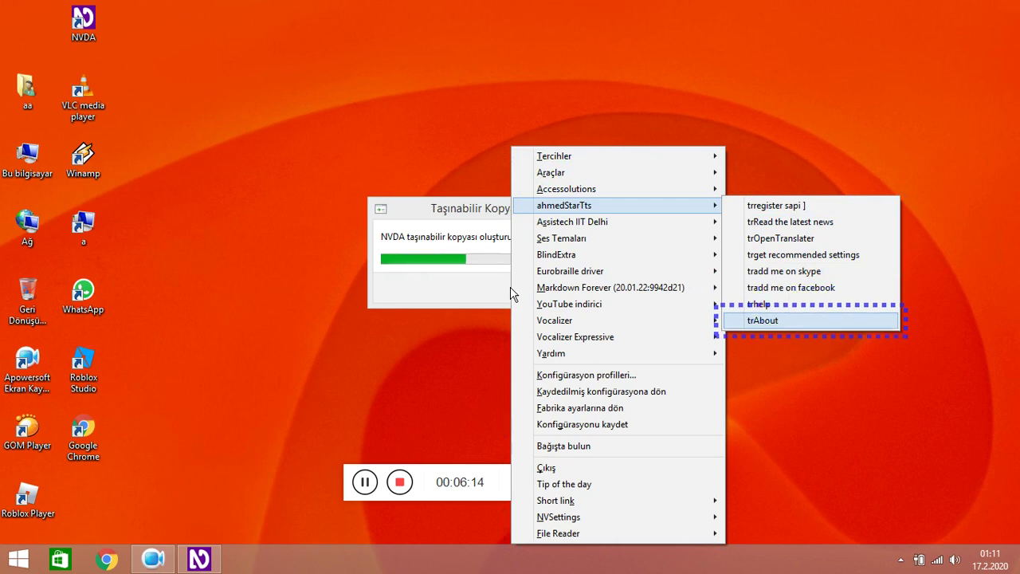
Review NVDA's add-on entries from Assistech IIT Delhi to YouTube indirici, and look into the options of YouTube indirici
{"action": "key", "text": "Left"}
{"action": "key", "text": "Down"}
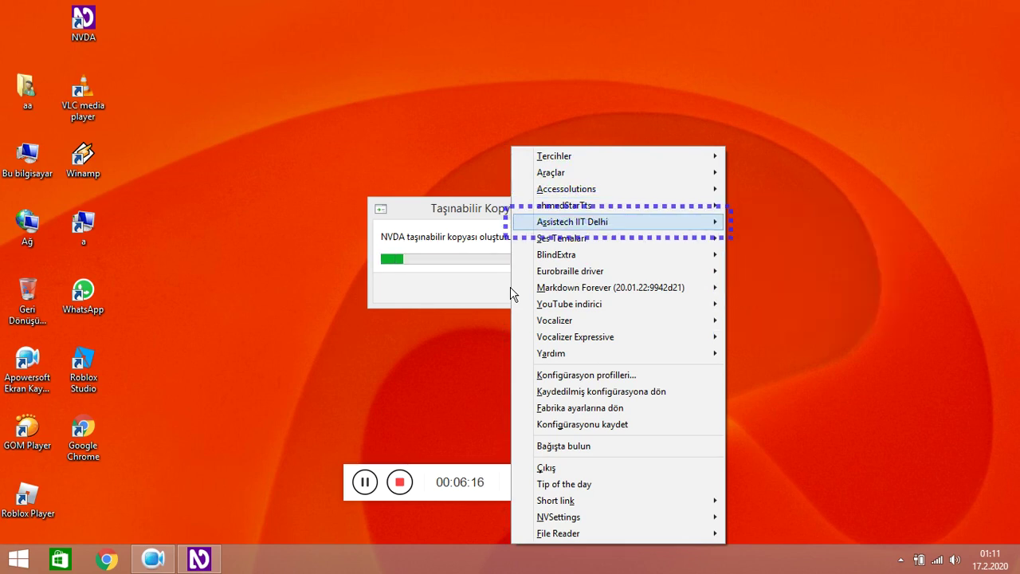
{"action": "key", "text": "Down"}
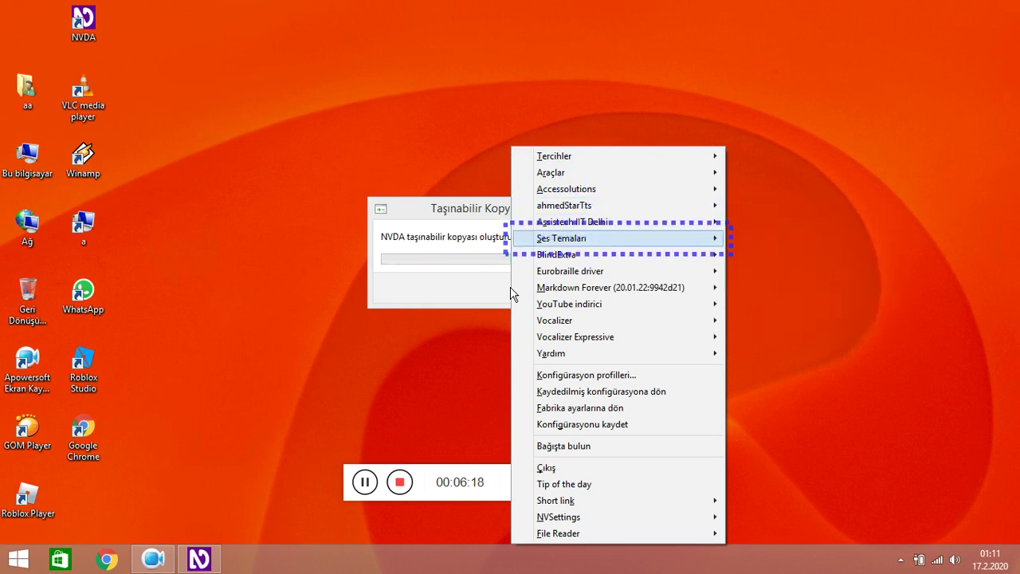
{"action": "key", "text": "Down"}
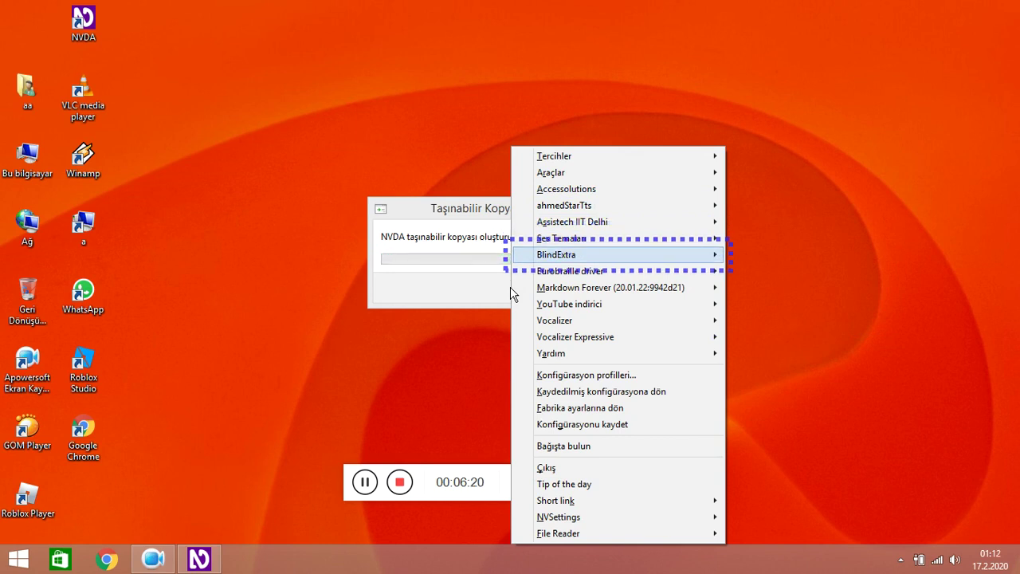
{"action": "key", "text": "Down"}
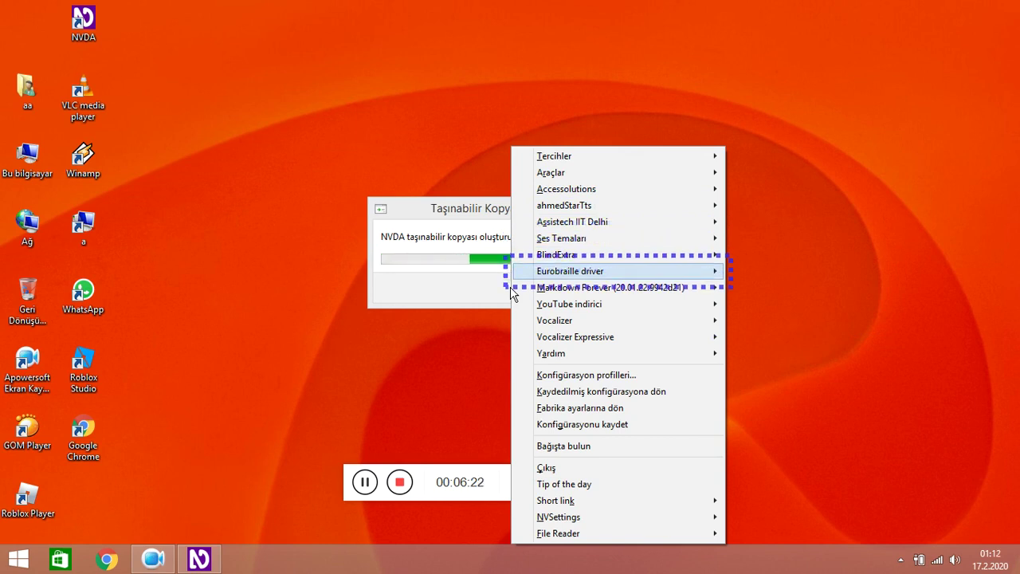
{"action": "key", "text": "Down"}
{"action": "key", "text": "Down"}
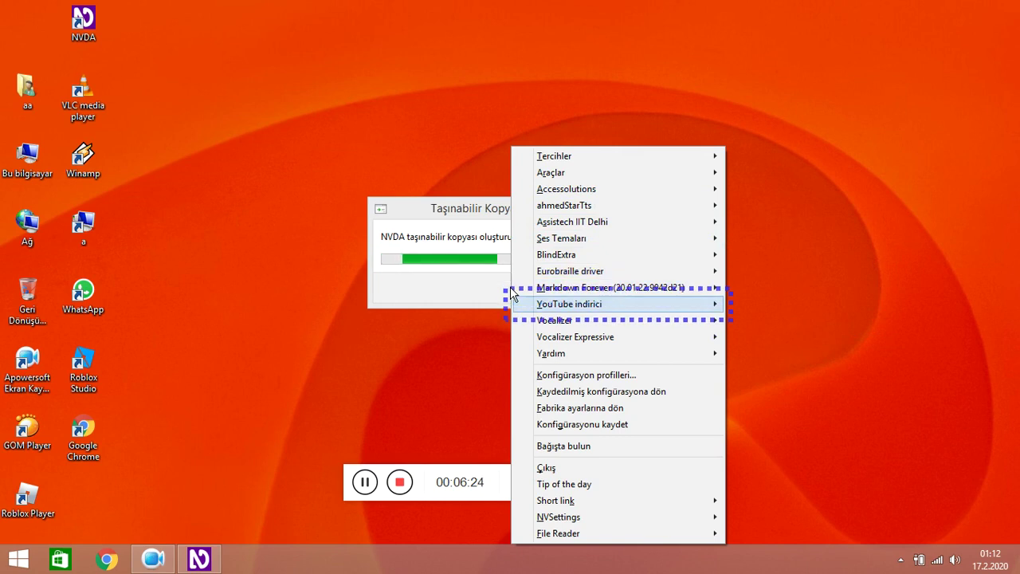
{"action": "key", "text": "Right"}
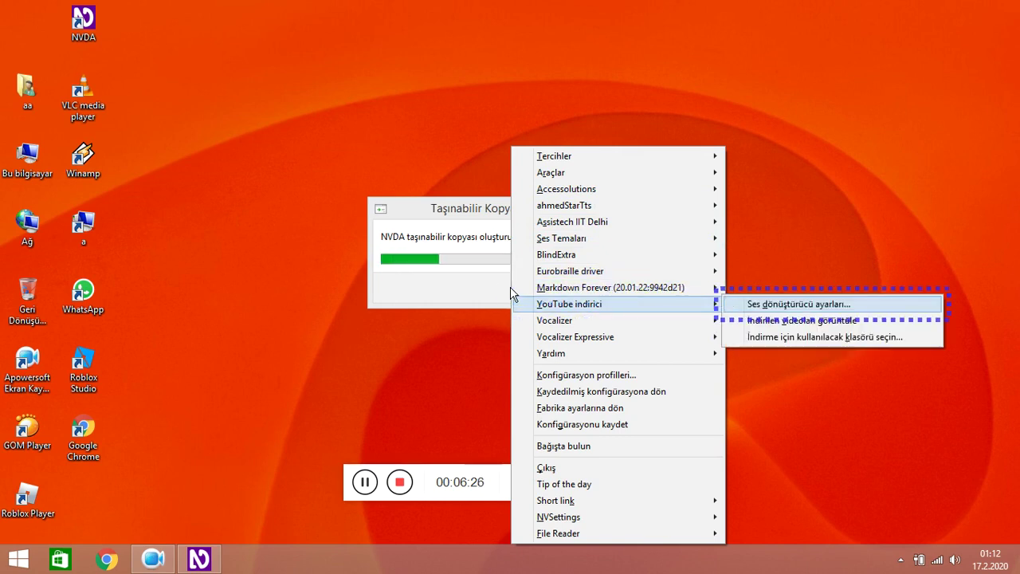
{"action": "key", "text": "Left"}
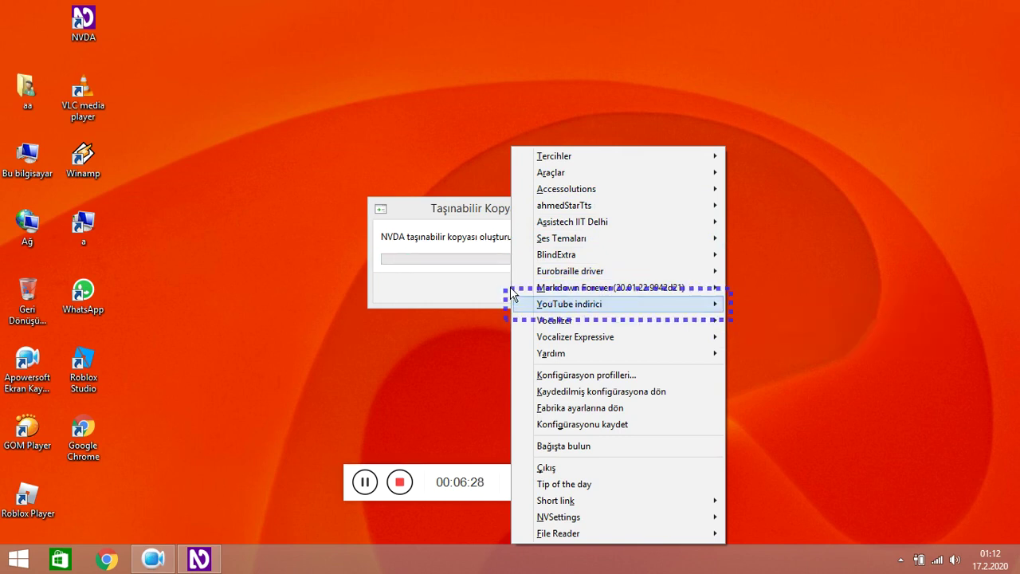
Review NVDA's further entries from Vocalizer through the help and configuration commands down to Tip of the day
{"action": "key", "text": "Down"}
{"action": "key", "text": "Down"}
{"action": "key", "text": "Down"}
{"action": "key", "text": "Down"}
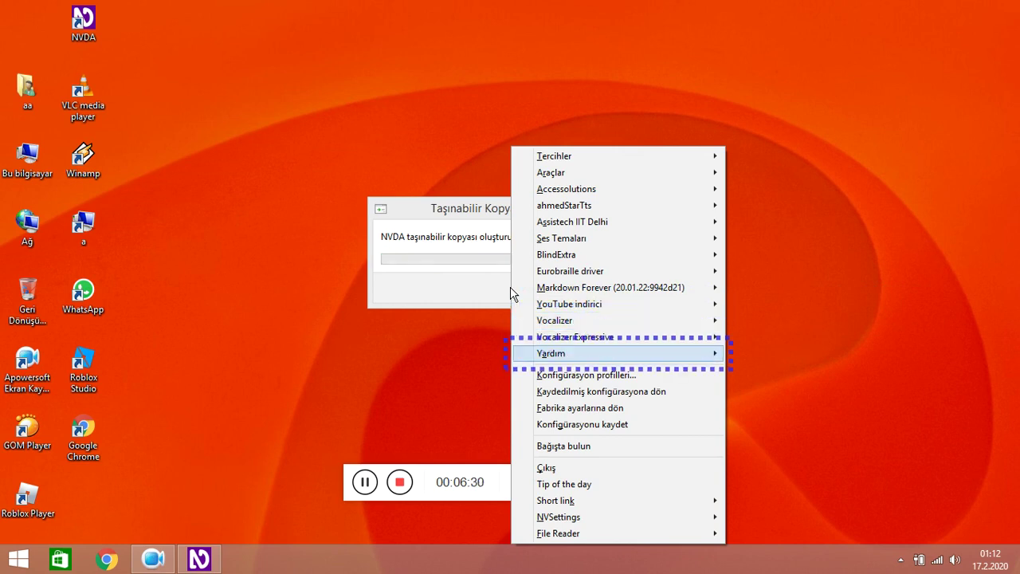
{"action": "key", "text": "Down"}
{"action": "key", "text": "Down"}
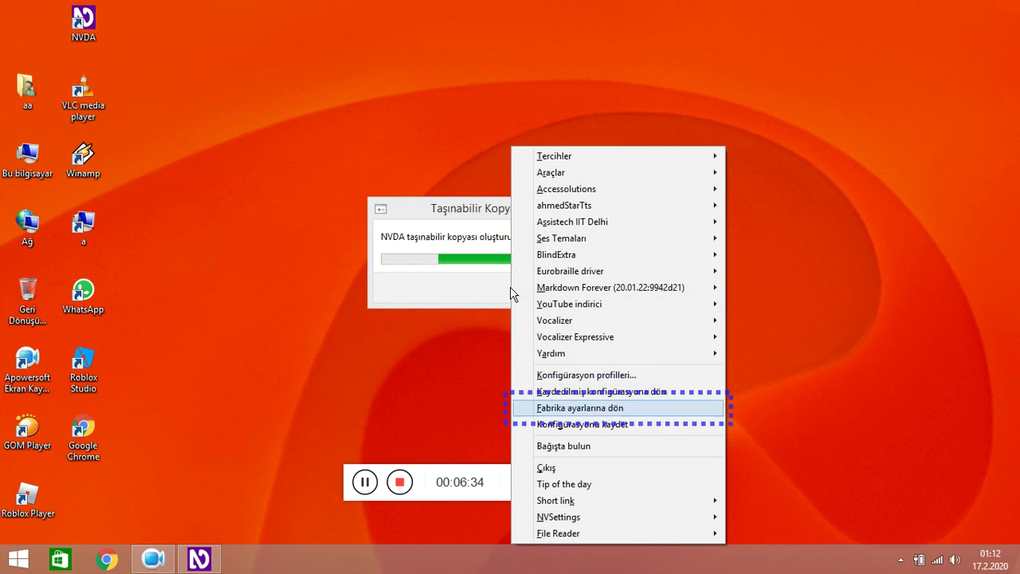
{"action": "key", "text": "Down"}
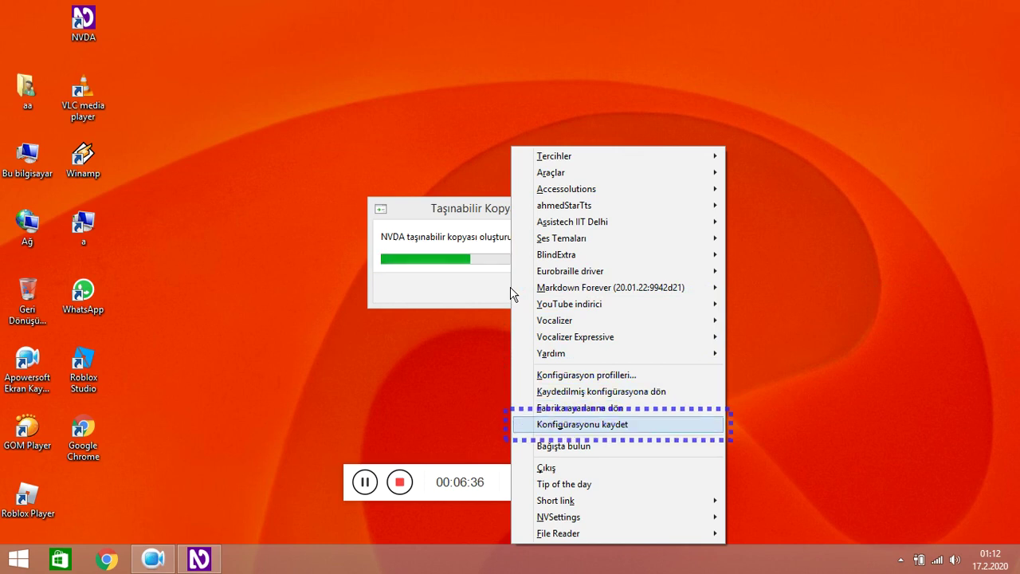
{"action": "key", "text": "Down"}
{"action": "key", "text": "Down"}
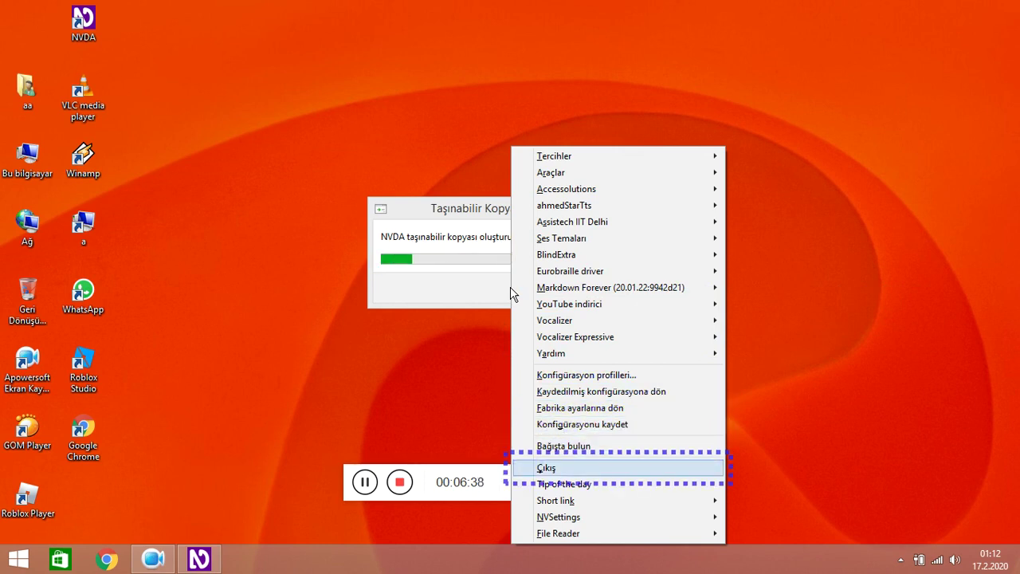
{"action": "key", "text": "Down"}
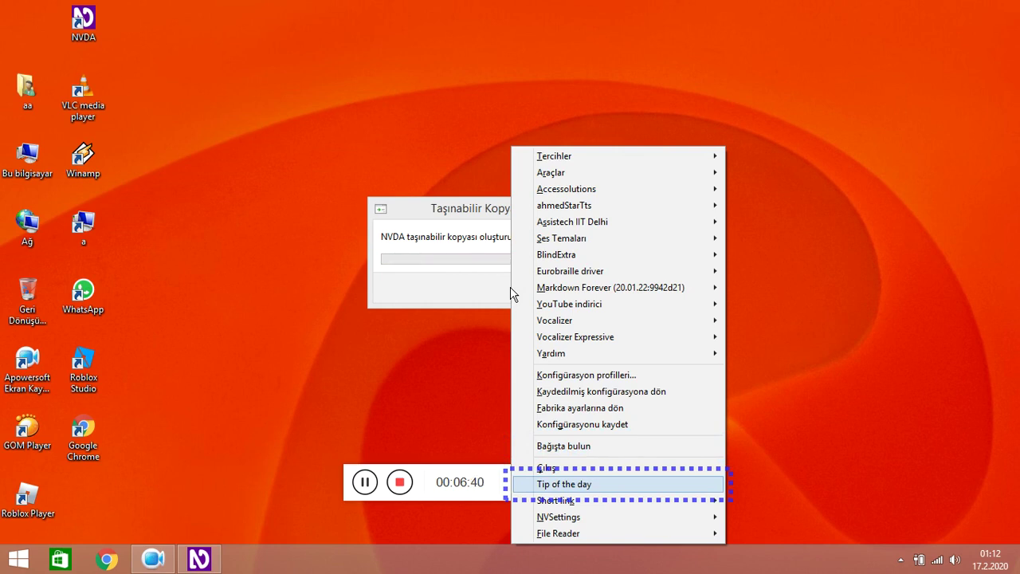
Review the Short link add-on's commands in NVDA from Shorten URL down to Bitly settings, and choose Bitly settings
{"action": "key", "text": "Down"}
{"action": "key", "text": "Right"}
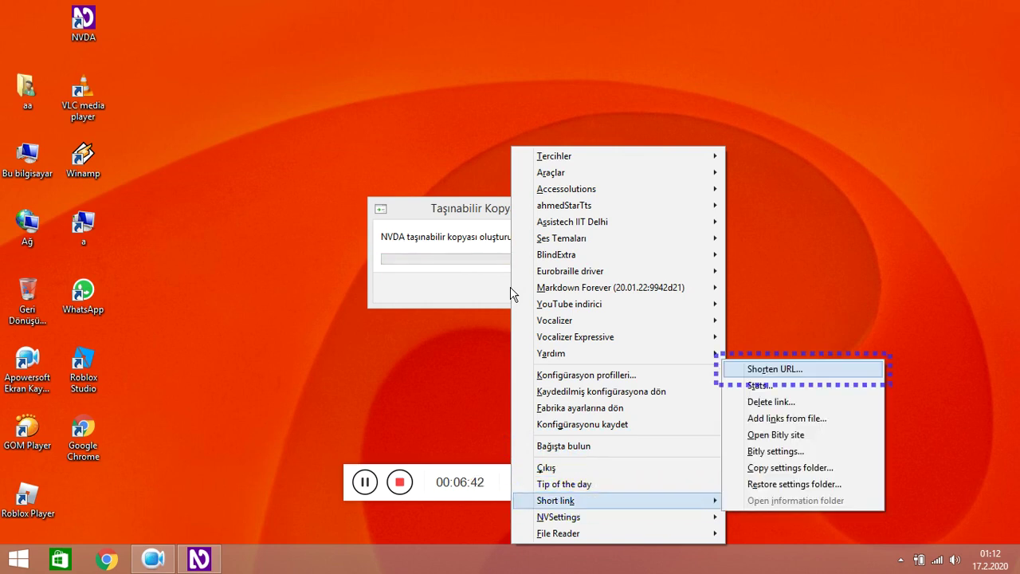
{"action": "key", "text": "Down"}
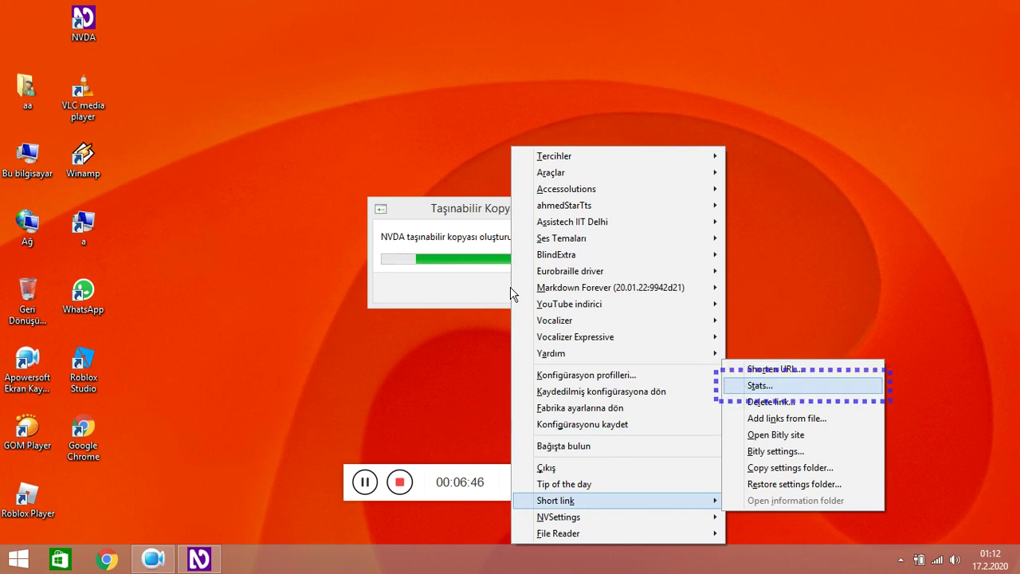
{"action": "key", "text": "Down"}
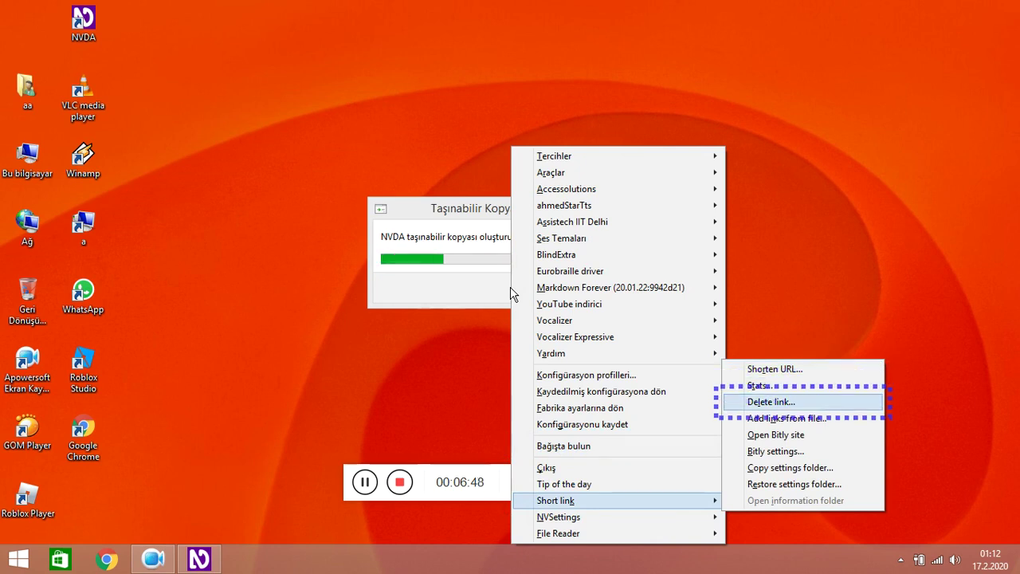
{"action": "key", "text": "Down"}
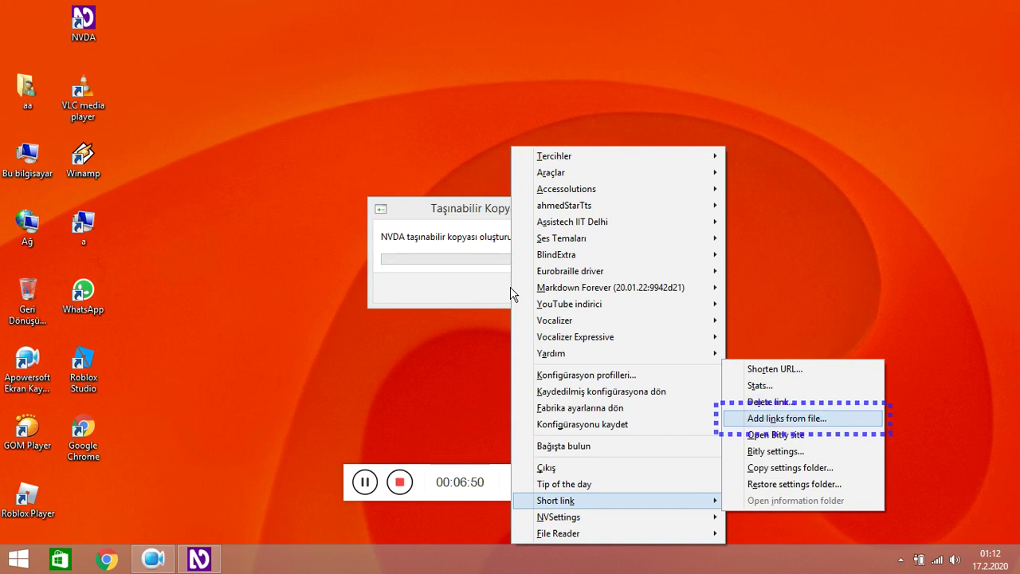
{"action": "key", "text": "Down"}
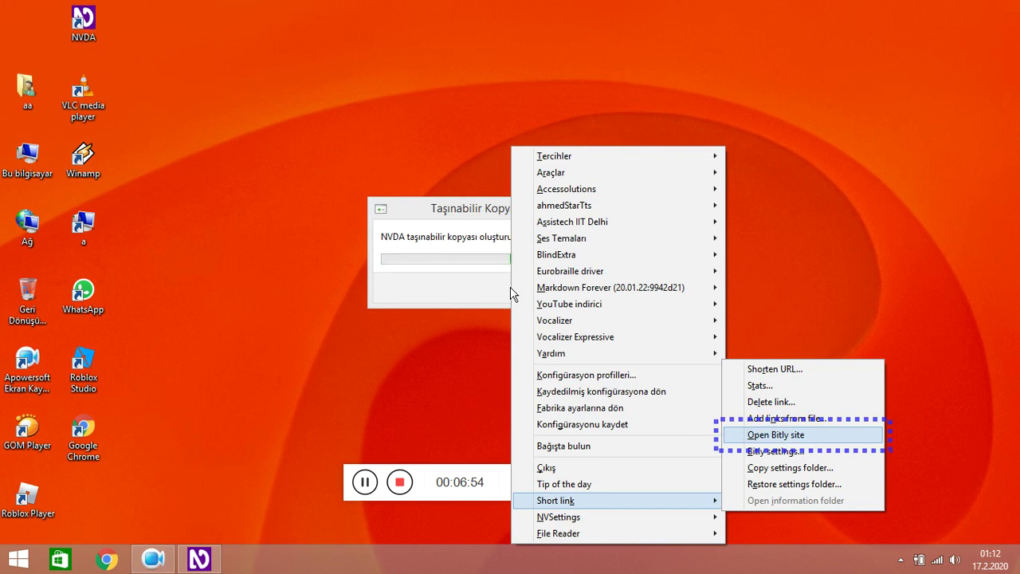
{"action": "key", "text": "Down"}
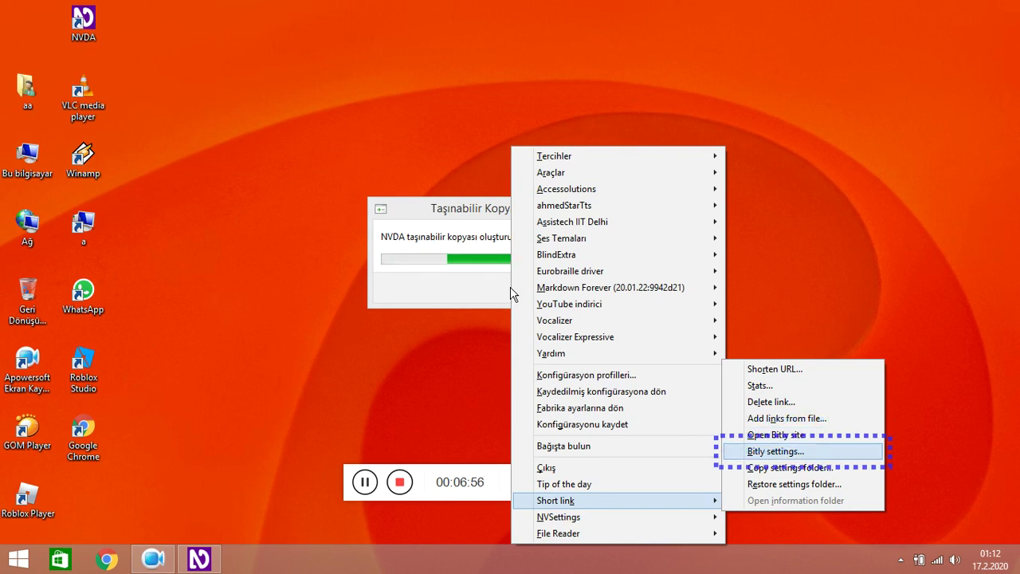
{"action": "key", "text": "Return"}
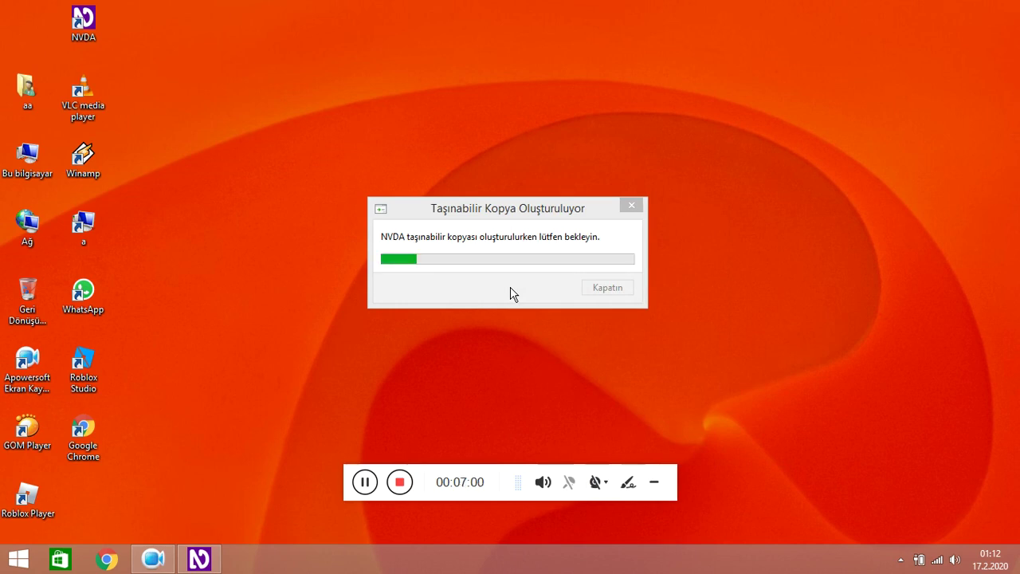
Return to the Short link add-on in NVDA and review its remaining commands, Restore settings folder and Copy settings folder
{"action": "key", "text": "insert+n"}
{"action": "key", "text": "Up"}
{"action": "key", "text": "Up"}
{"action": "key", "text": "Up"}
{"action": "key", "text": "Up"}
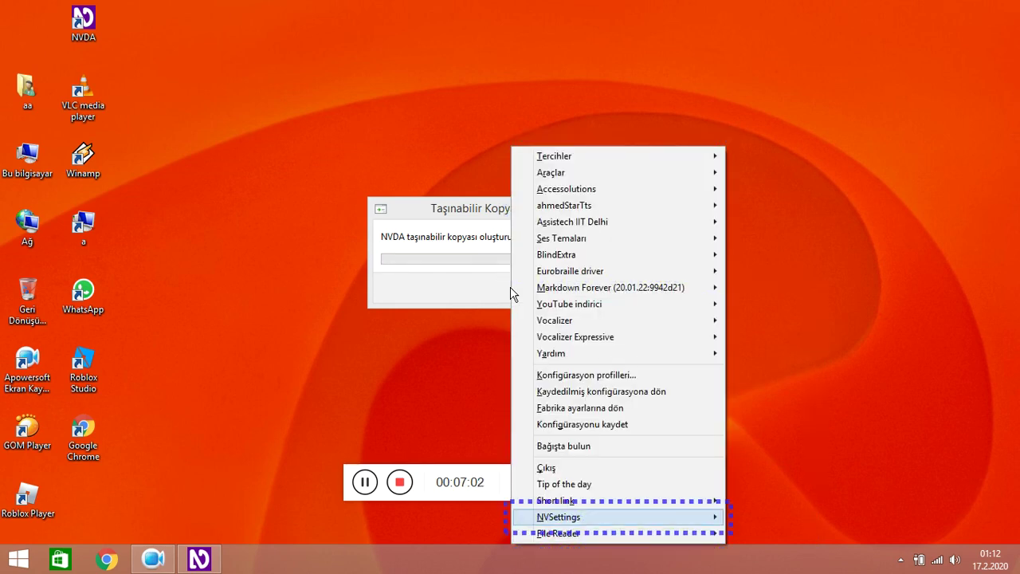
{"action": "key", "text": "Down"}
{"action": "key", "text": "Right"}
{"action": "key", "text": "Up"}
{"action": "key", "text": "Up"}
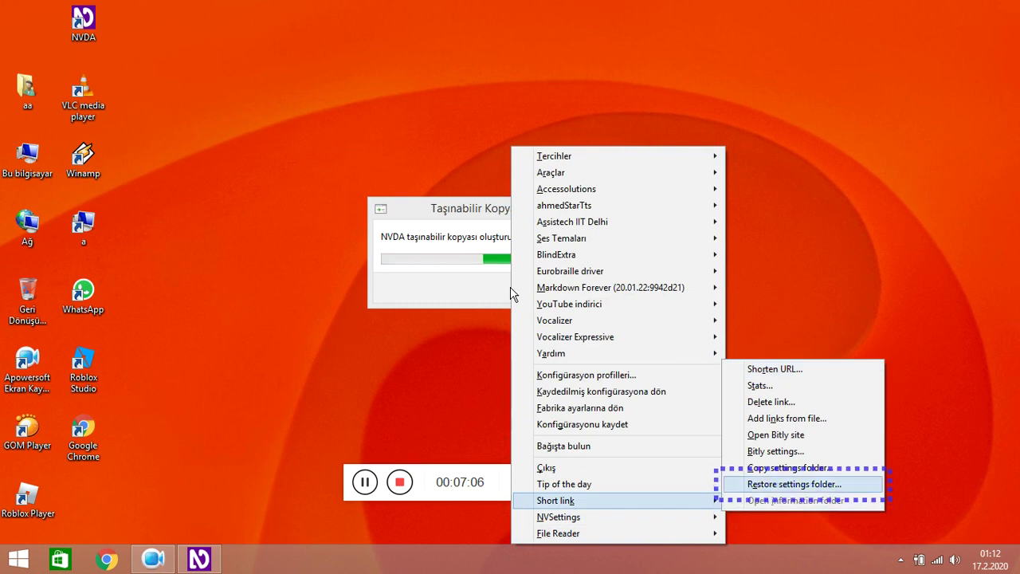
{"action": "key", "text": "Up"}
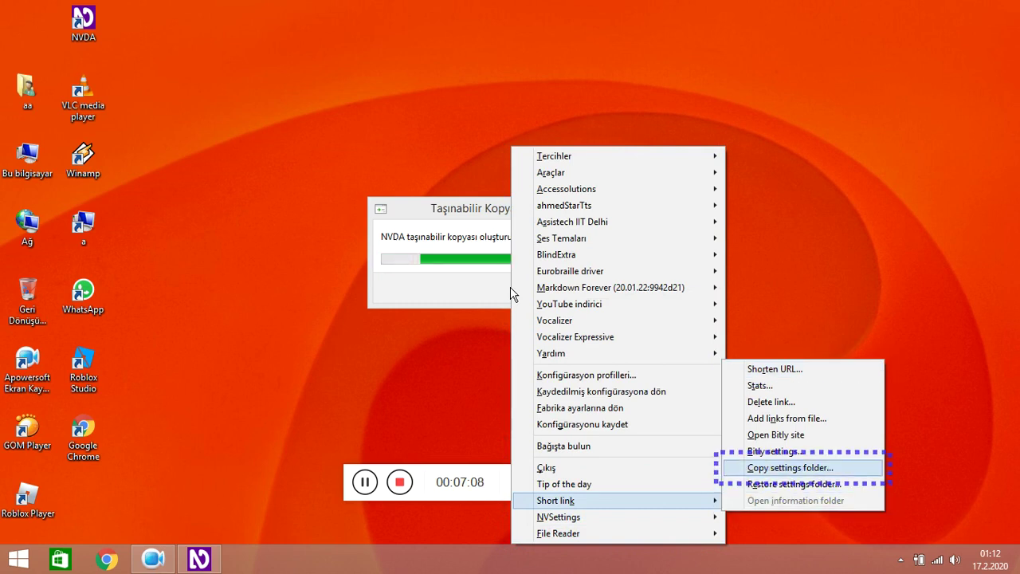
{"action": "key", "text": "Up"}
{"action": "key", "text": "Left"}
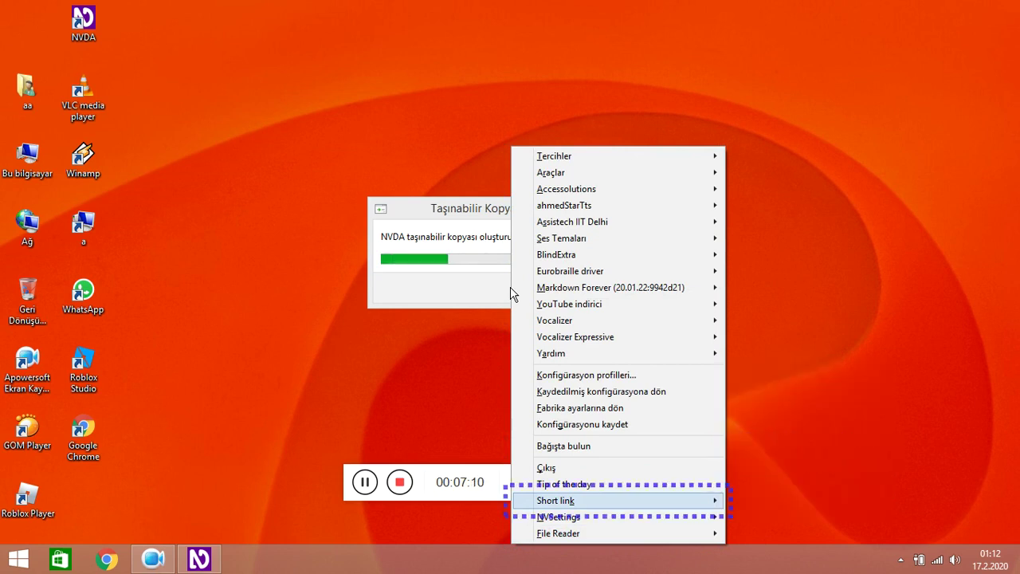
Look into NVSettings and review the File Reader add-on's commands from Load list of files down to Capture webpage
{"action": "key", "text": "Down"}
{"action": "key", "text": "Right"}
{"action": "key", "text": "Left"}
{"action": "key", "text": "Down"}
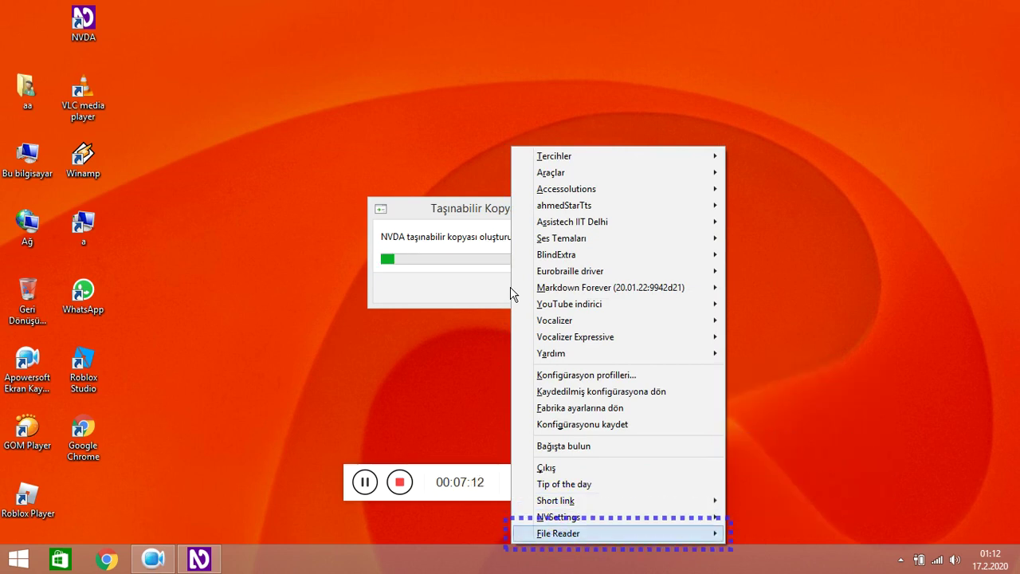
{"action": "key", "text": "Right"}
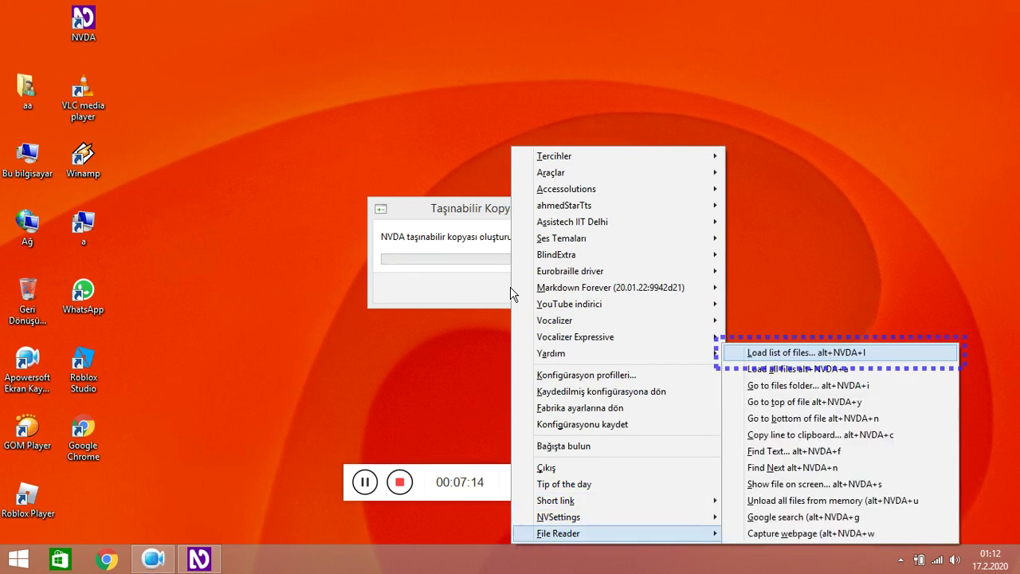
{"action": "key", "text": "Down"}
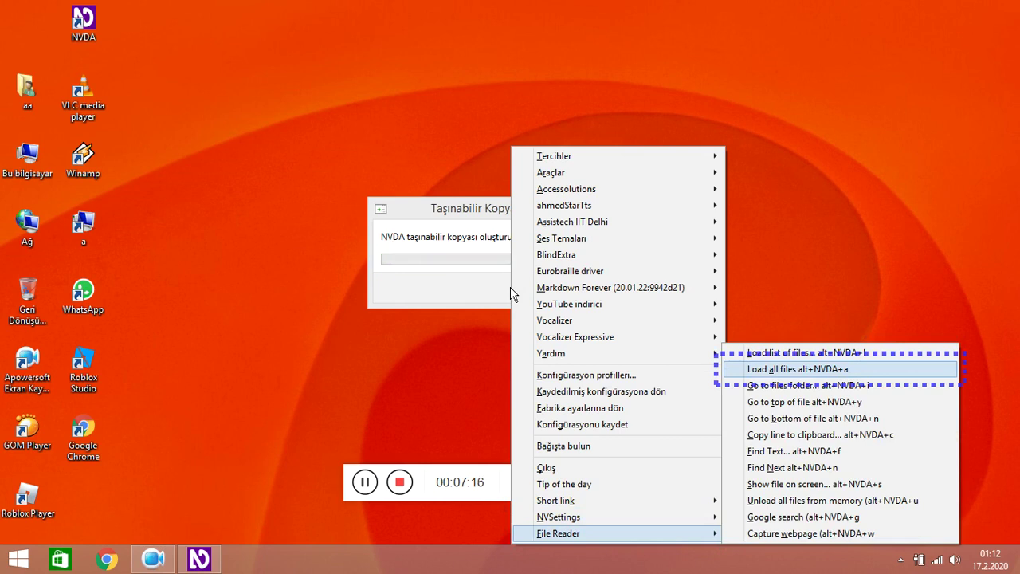
{"action": "key", "text": "Down"}
{"action": "key", "text": "Down"}
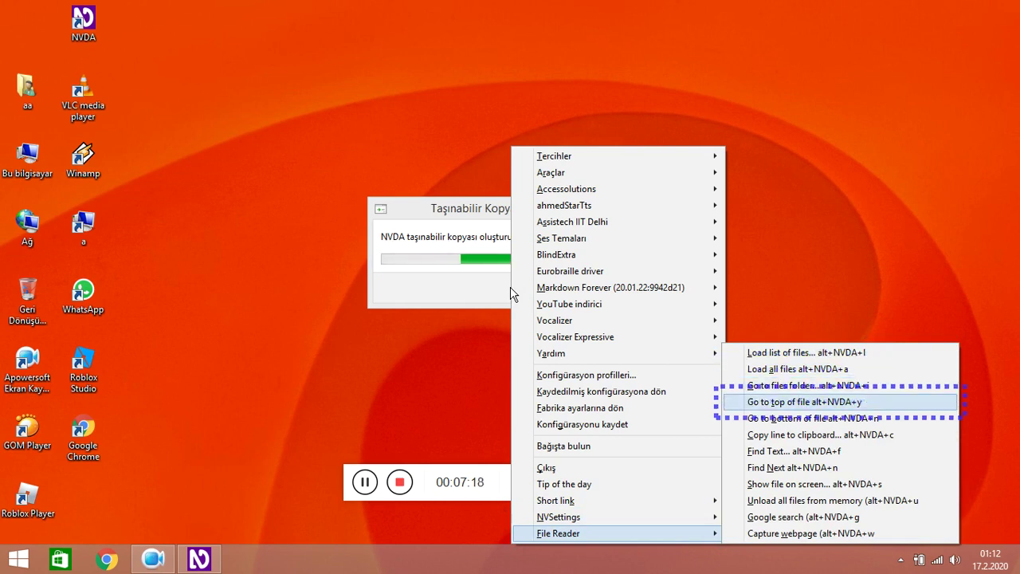
{"action": "key", "text": "Down"}
{"action": "key", "text": "Down"}
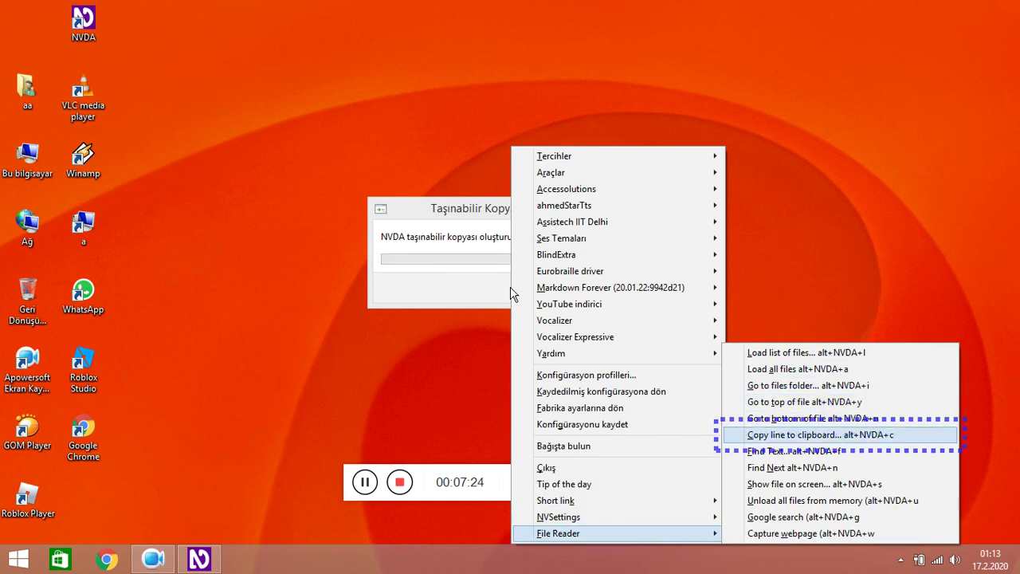
{"action": "key", "text": "Down"}
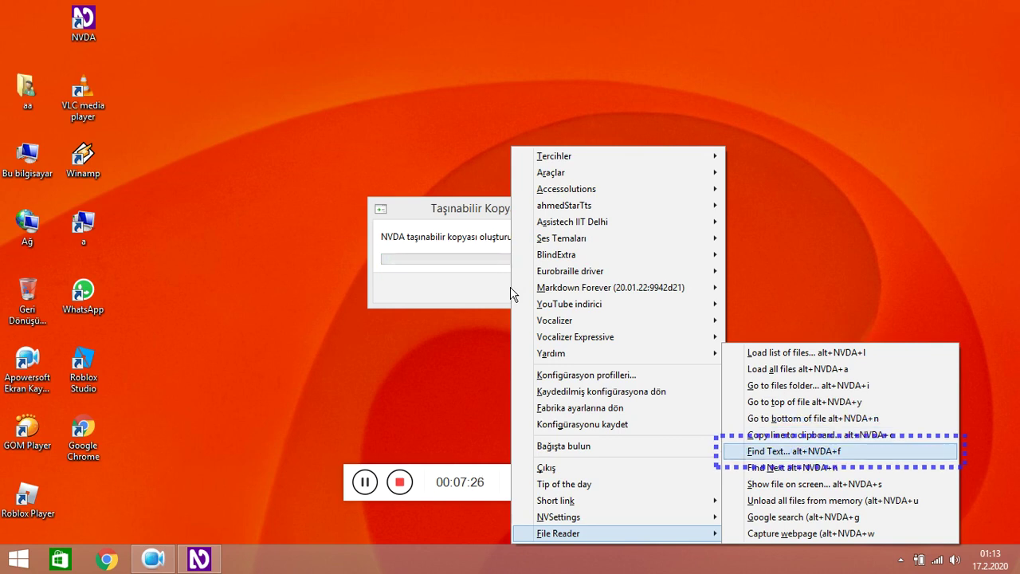
{"action": "key", "text": "Down"}
{"action": "key", "text": "Down"}
{"action": "key", "text": "Down"}
{"action": "key", "text": "Down"}
{"action": "key", "text": "Down"}
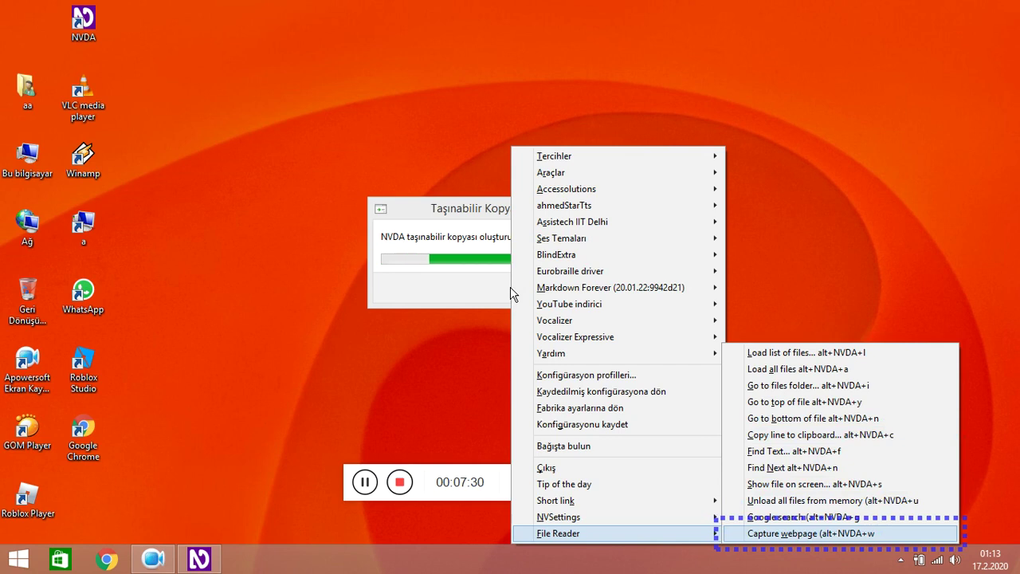
{"action": "key", "text": "Down"}
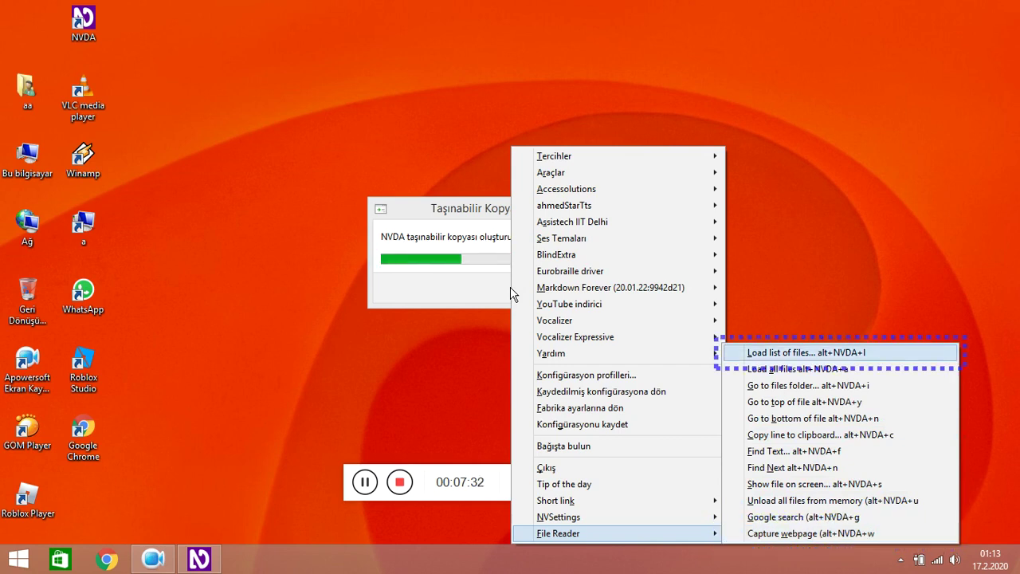
View the Konuşma and Braille categories of the NVDA settings and accept them, and look at the synthesizer selection without changing it
{"action": "key", "text": "Escape"}
{"action": "key", "text": "Down"}
{"action": "key", "text": "Right"}
{"action": "key", "text": "Return"}
{"action": "key", "text": "Down"}
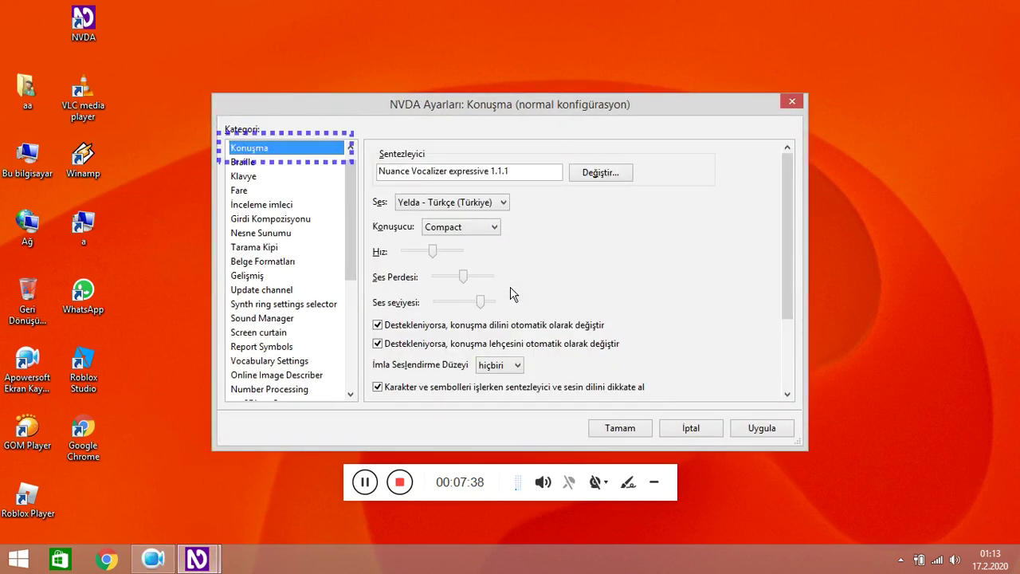
{"action": "key", "text": "Down"}
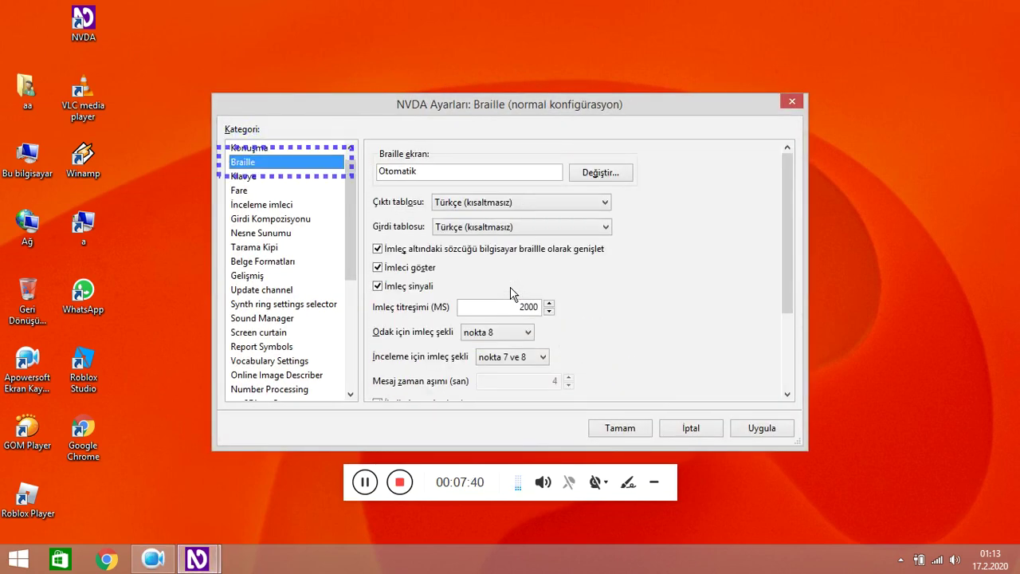
{"action": "key", "text": "Up"}
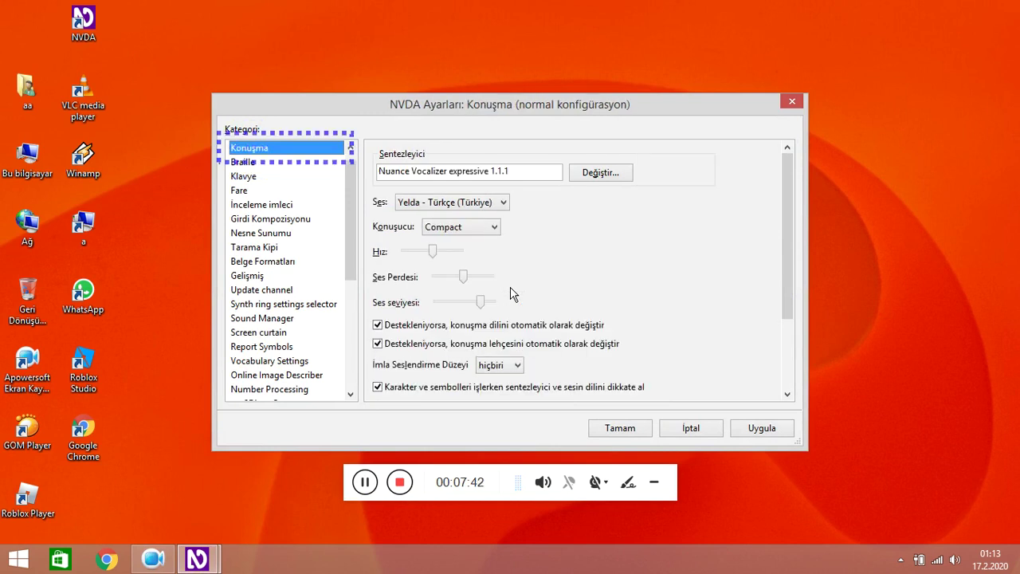
{"action": "key", "text": "Down"}
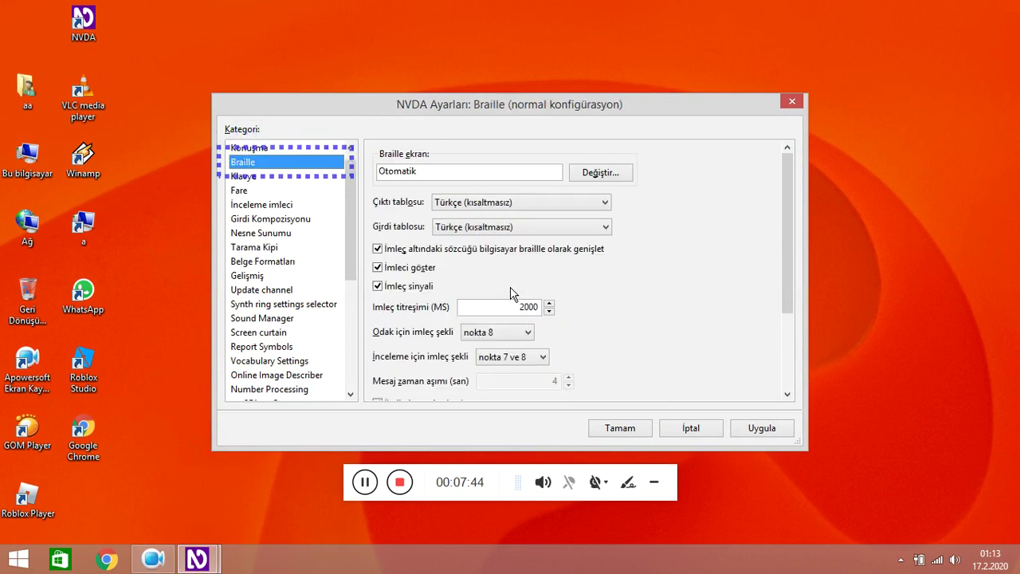
{"action": "key", "text": "Return"}
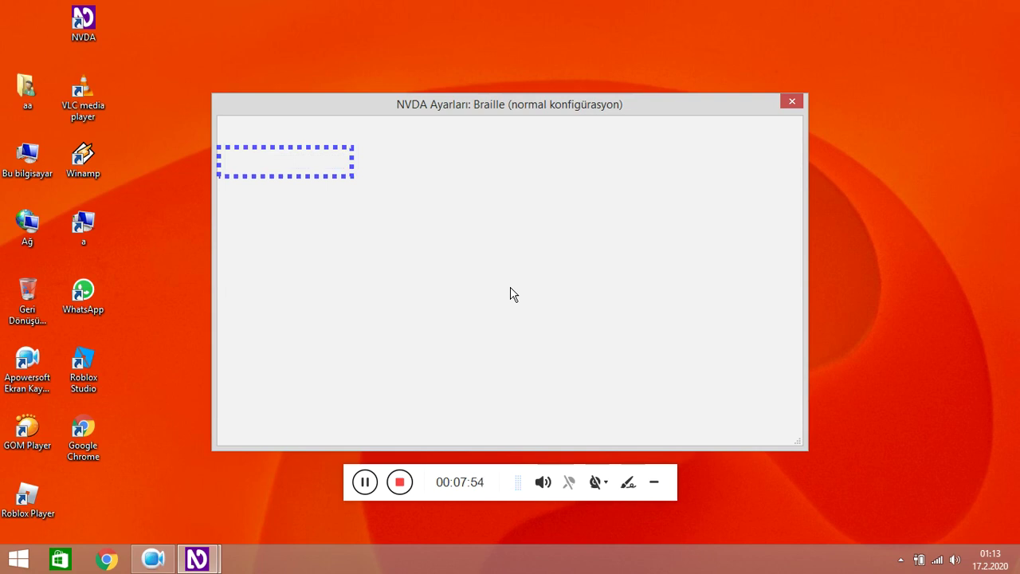
{"action": "key", "text": "insert+ctrl+s"}
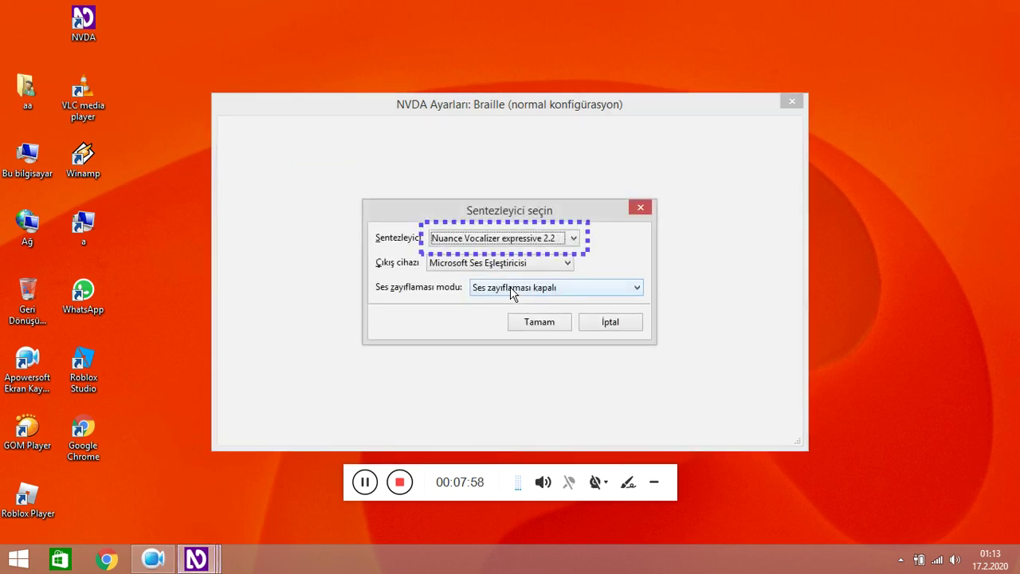
{"action": "key", "text": "Escape"}
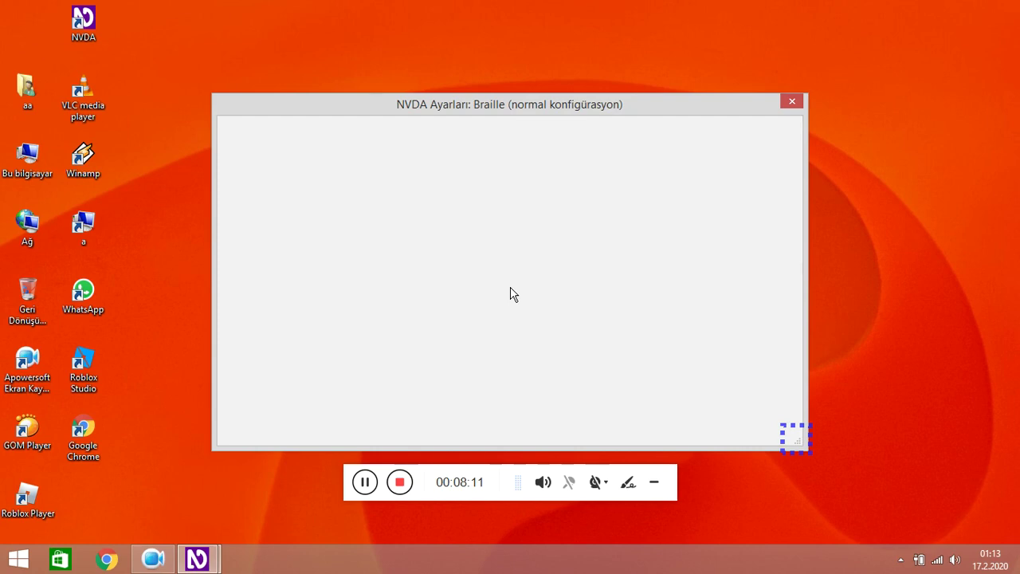
Start a full-screen capture, step through its capture and annotation tools, and try to switch to another window
{"action": "key", "text": "ctrl+q"}
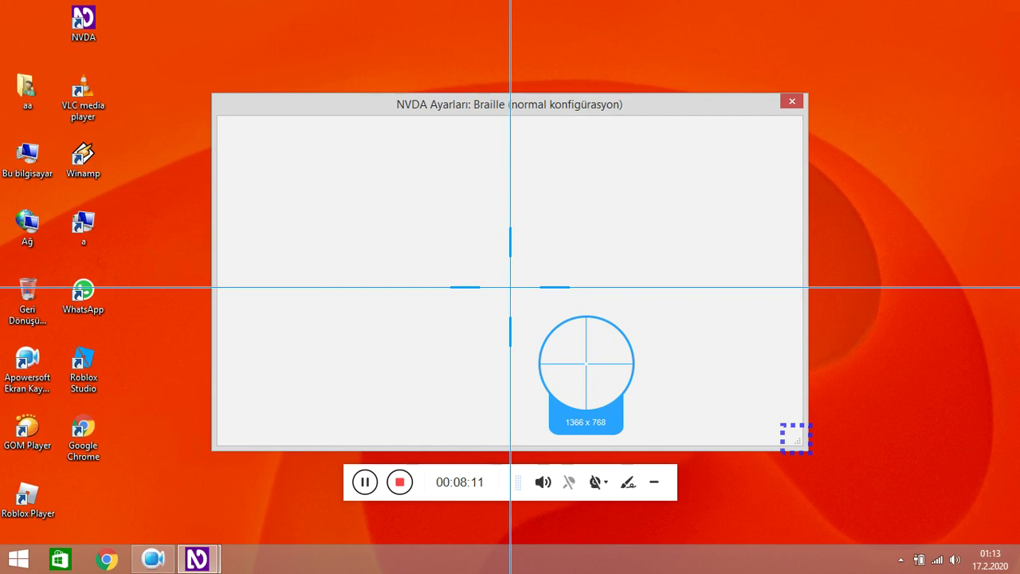
{"action": "left_click", "coordinate": [510, 287]}
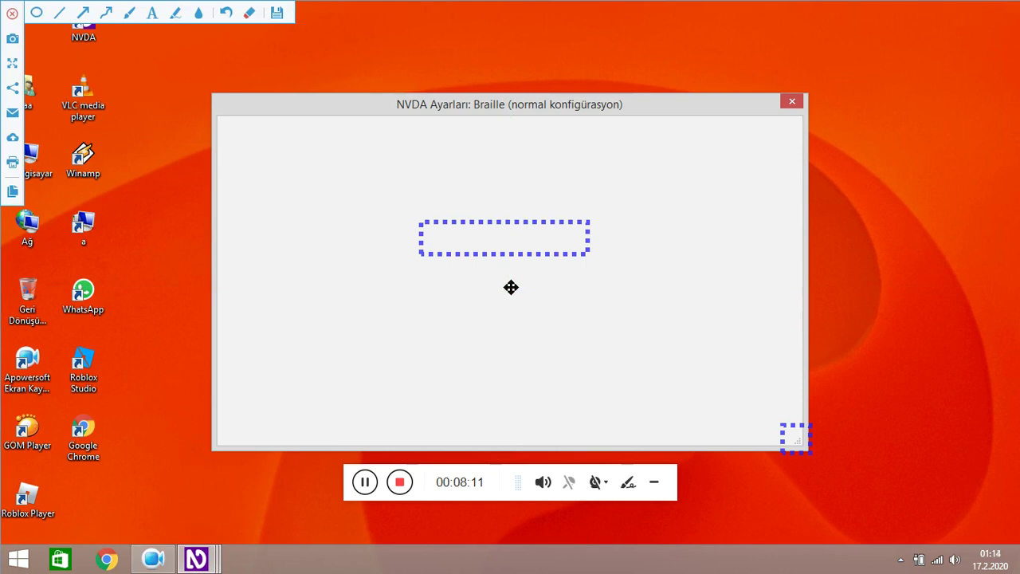
{"action": "key", "text": "Tab"}
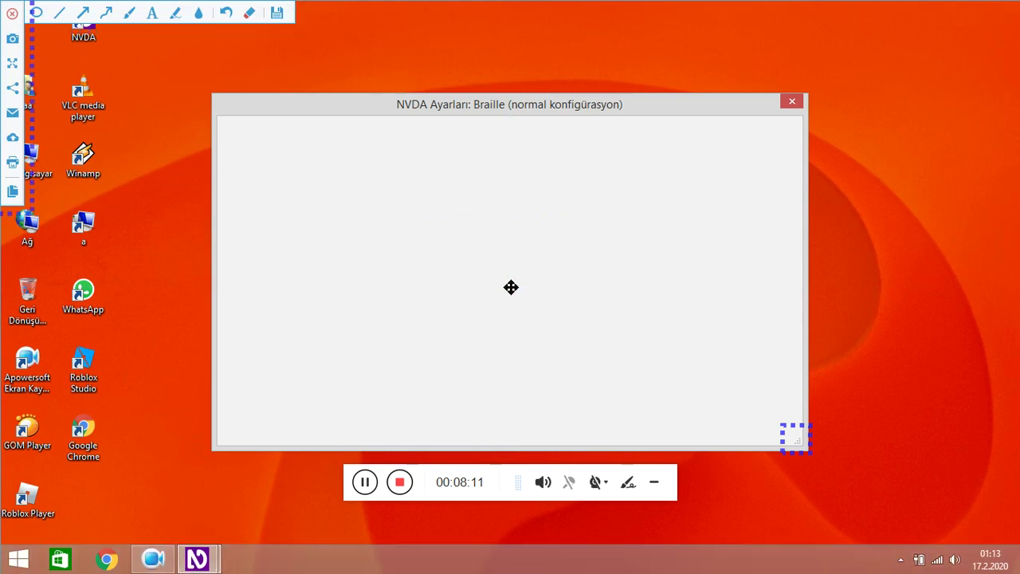
{"action": "key", "text": "Tab"}
{"action": "key", "text": "Tab"}
{"action": "key", "text": "Tab"}
{"action": "key", "text": "Tab"}
{"action": "key", "text": "Tab"}
{"action": "key", "text": "Tab"}
{"action": "key", "text": "Tab"}
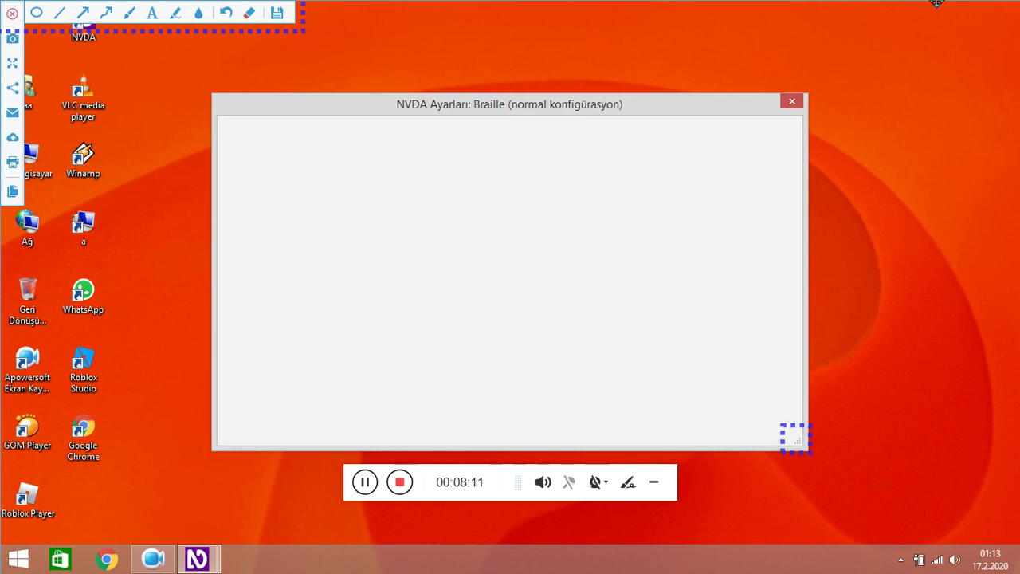
{"action": "key", "text": "Tab"}
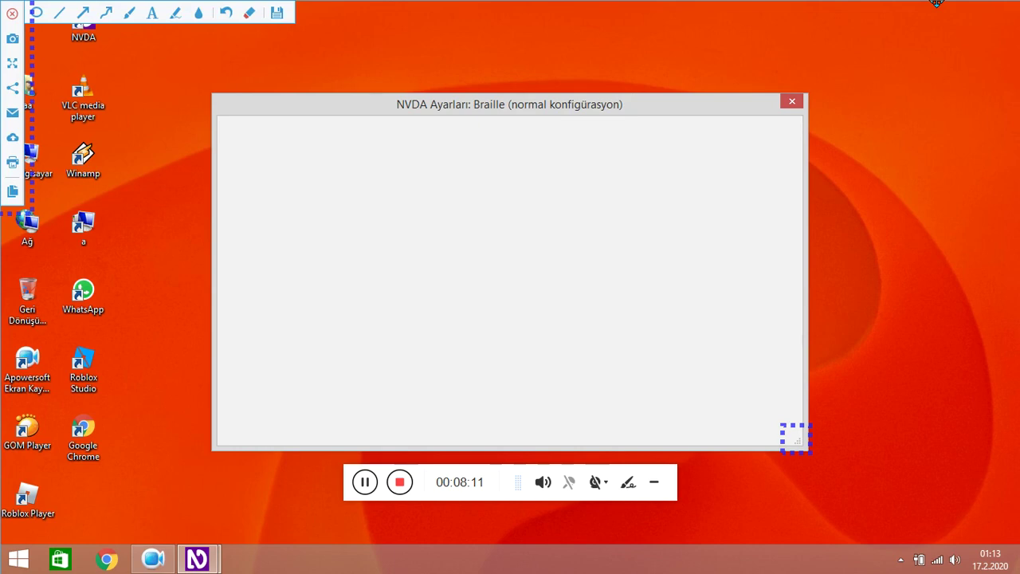
{"action": "key", "text": "alt+Tab"}
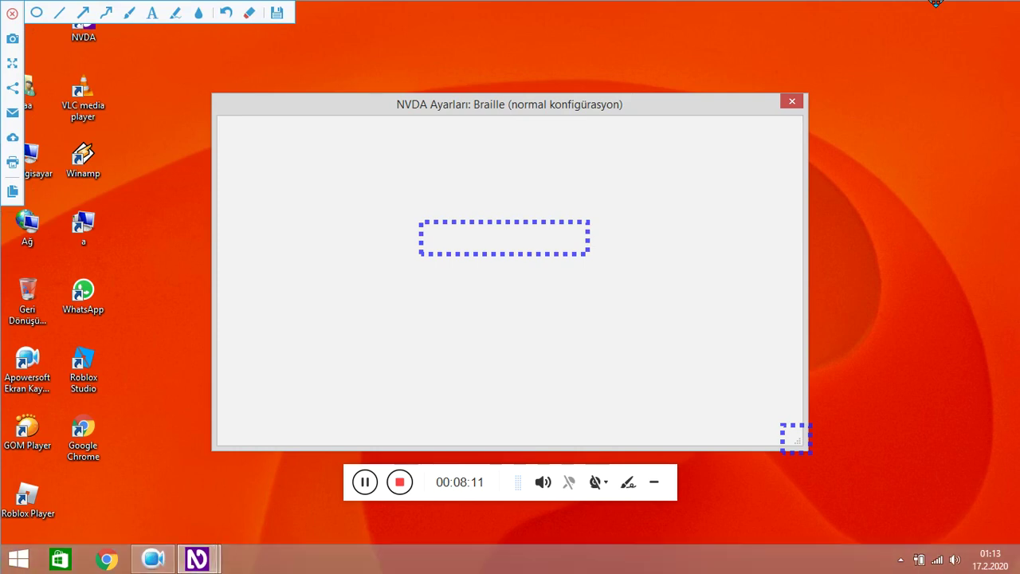
{"action": "key", "text": "alt+Tab"}
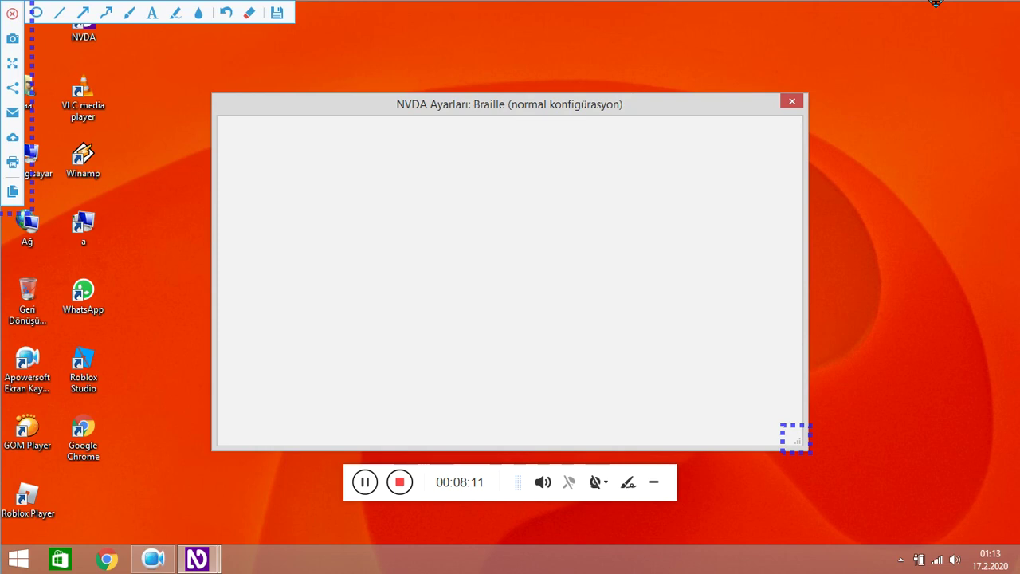
Review the Araçlar tools of NVDA from Log dosyasını göster down to Remote
{"action": "key", "text": "Insert+n"}
{"action": "key", "text": "Down"}
{"action": "key", "text": "Down"}
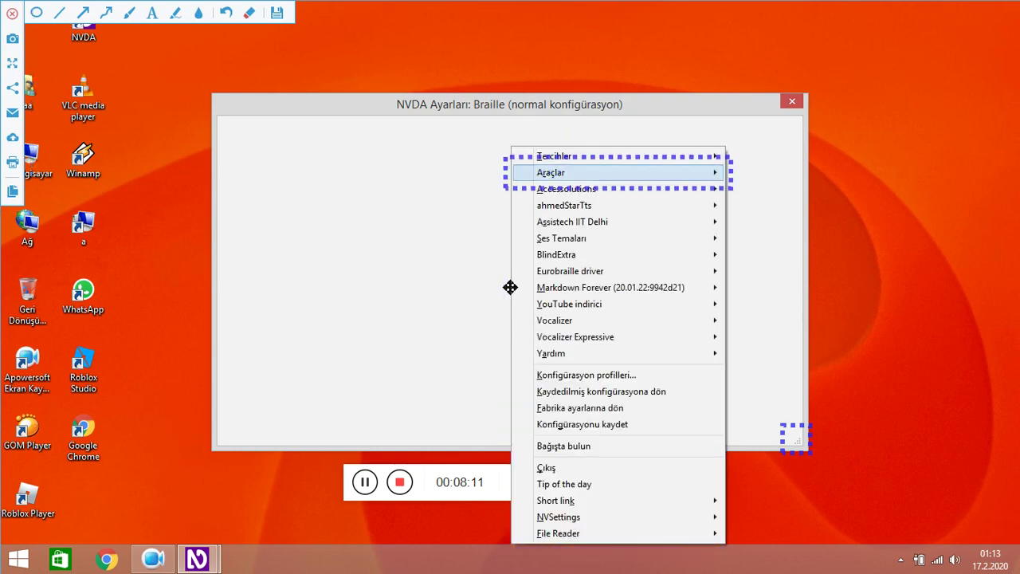
{"action": "key", "text": "Right"}
{"action": "key", "text": "Down"}
{"action": "key", "text": "Down"}
{"action": "key", "text": "Down"}
{"action": "key", "text": "Down"}
{"action": "key", "text": "Down"}
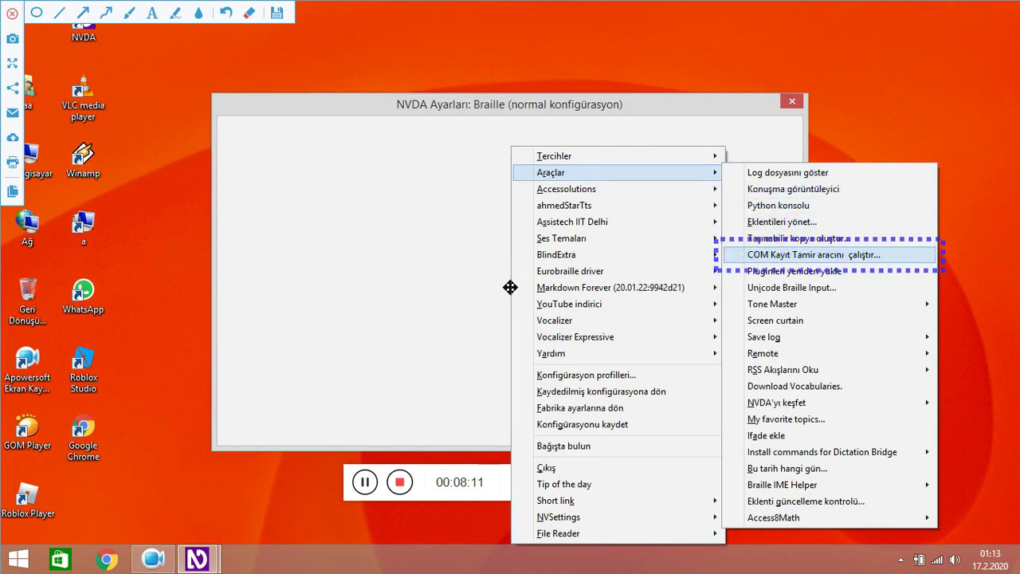
{"action": "key", "text": "Down"}
{"action": "key", "text": "Down"}
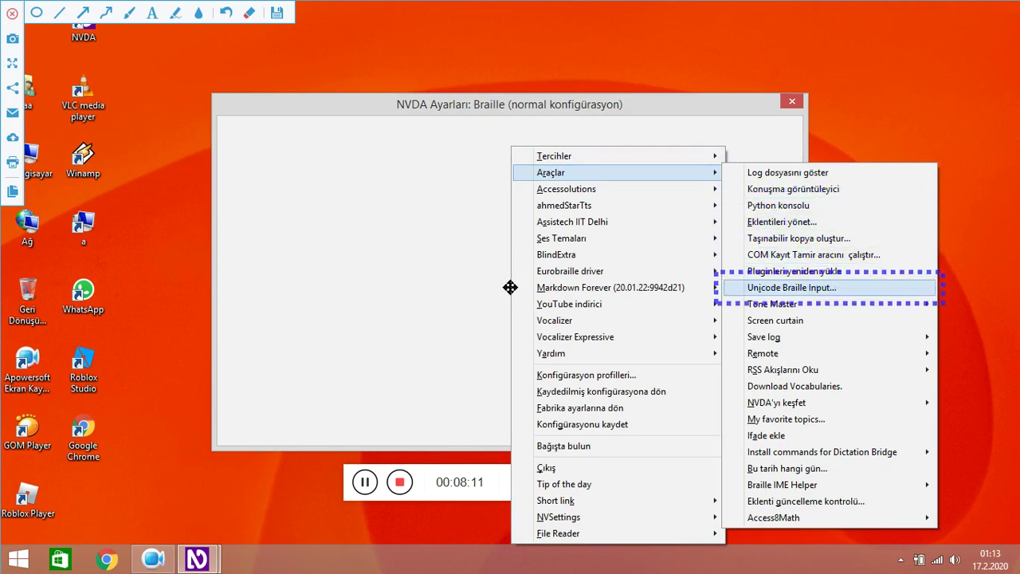
{"action": "key", "text": "Down"}
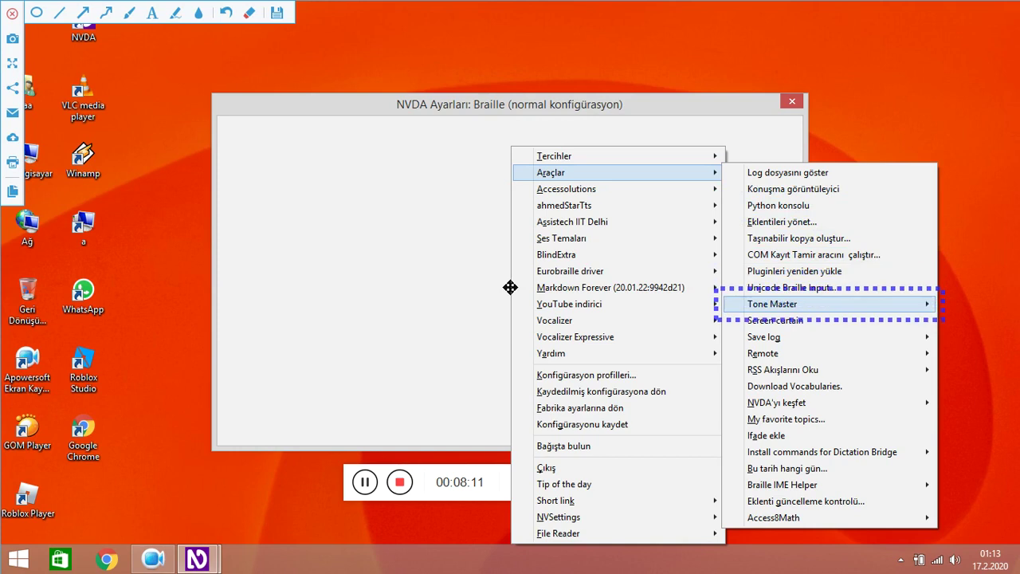
{"action": "key", "text": "Down"}
{"action": "key", "text": "Down"}
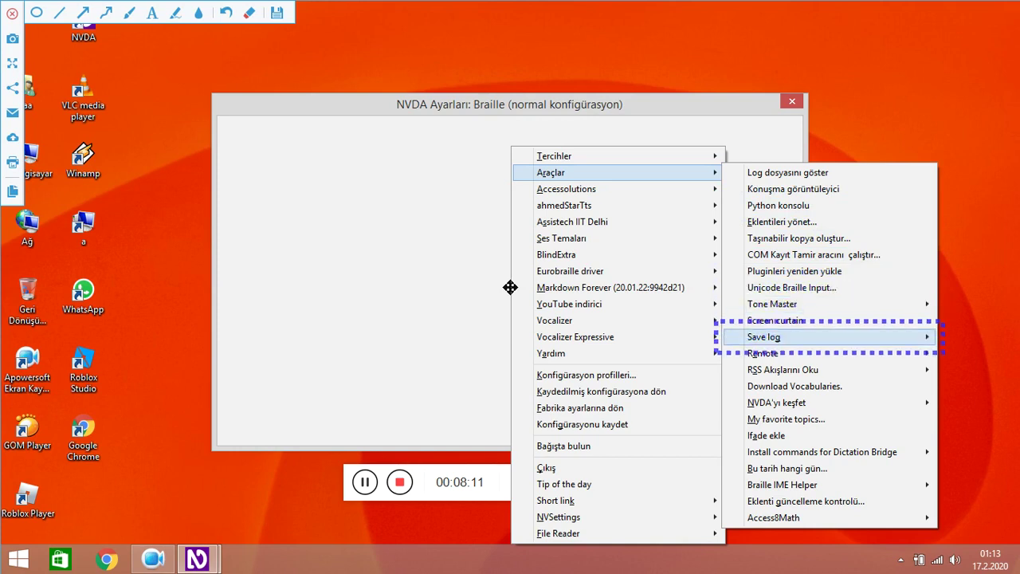
{"action": "key", "text": "Down"}
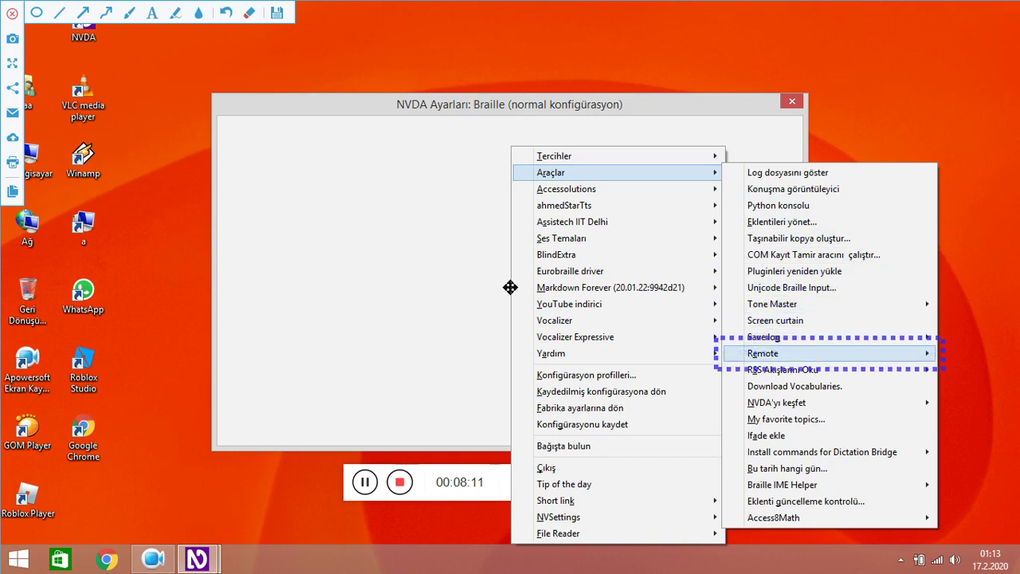
Look through the Save log tool's commands, including Save previous log, Menu position and Open documentation folder, without running any
{"action": "key", "text": "Up"}
{"action": "key", "text": "Right"}
{"action": "key", "text": "Down"}
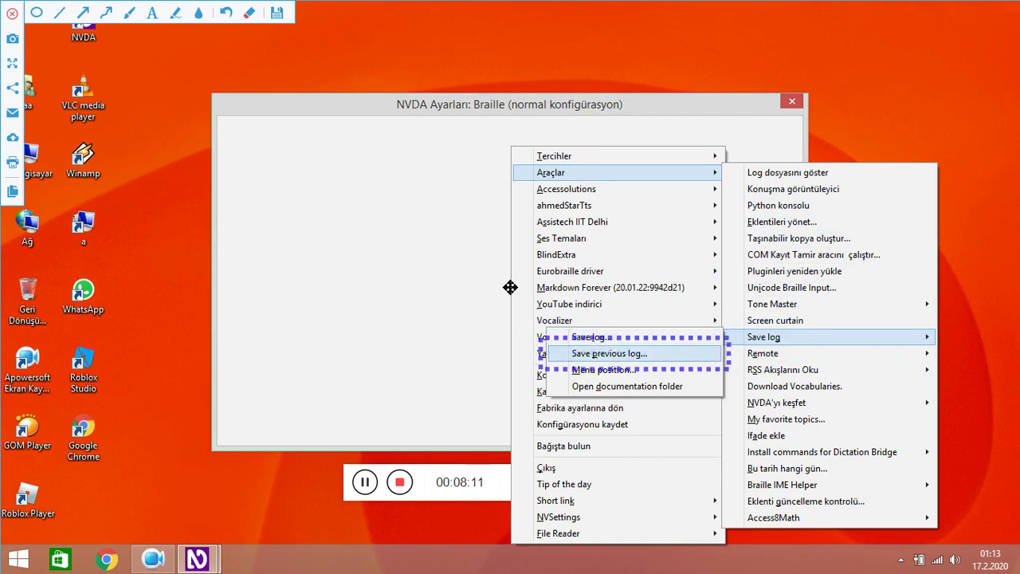
{"action": "key", "text": "Down"}
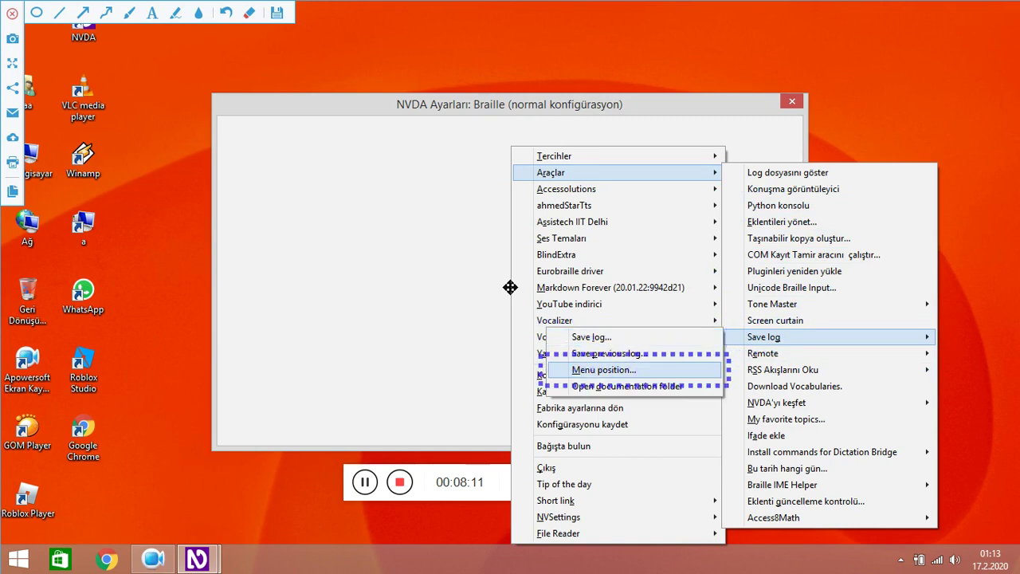
{"action": "key", "text": "Down"}
{"action": "key", "text": "Down"}
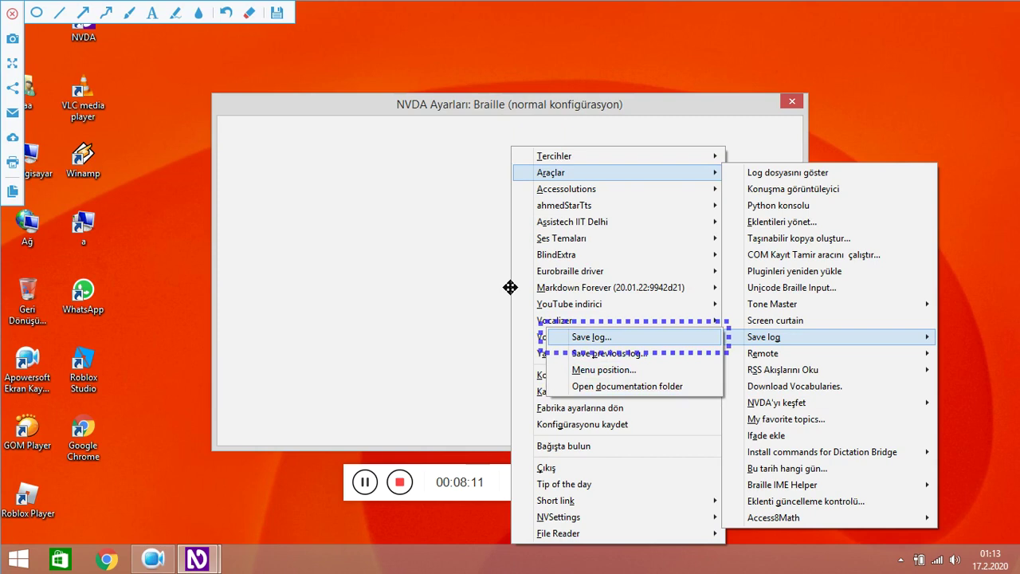
{"action": "key", "text": "Escape"}
Look into RSS Akışlarını Oku and review its Akış listesi and Besleme dizinini yedekle commands
{"action": "key", "text": "Down"}
{"action": "key", "text": "Down"}
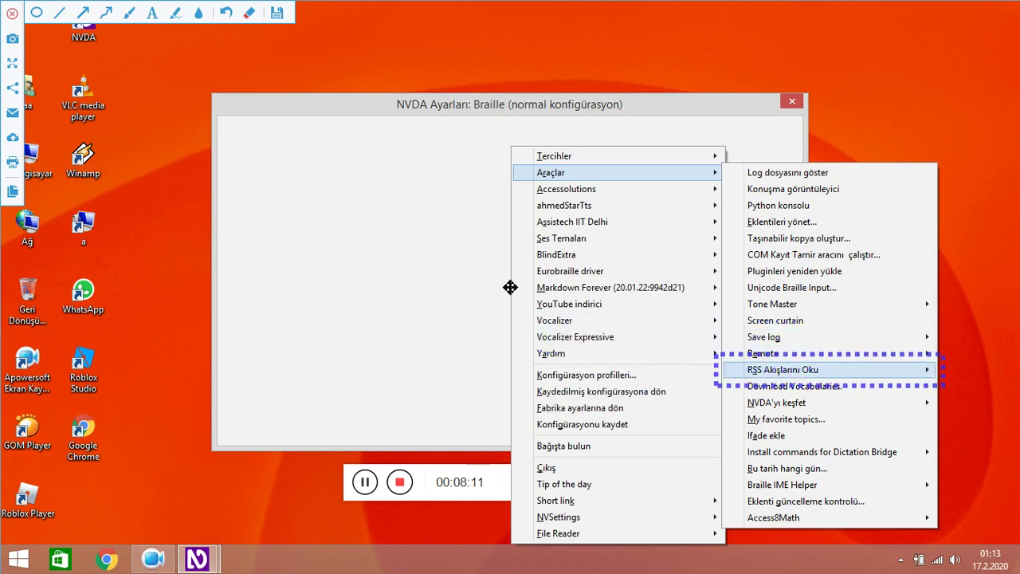
{"action": "key", "text": "Right"}
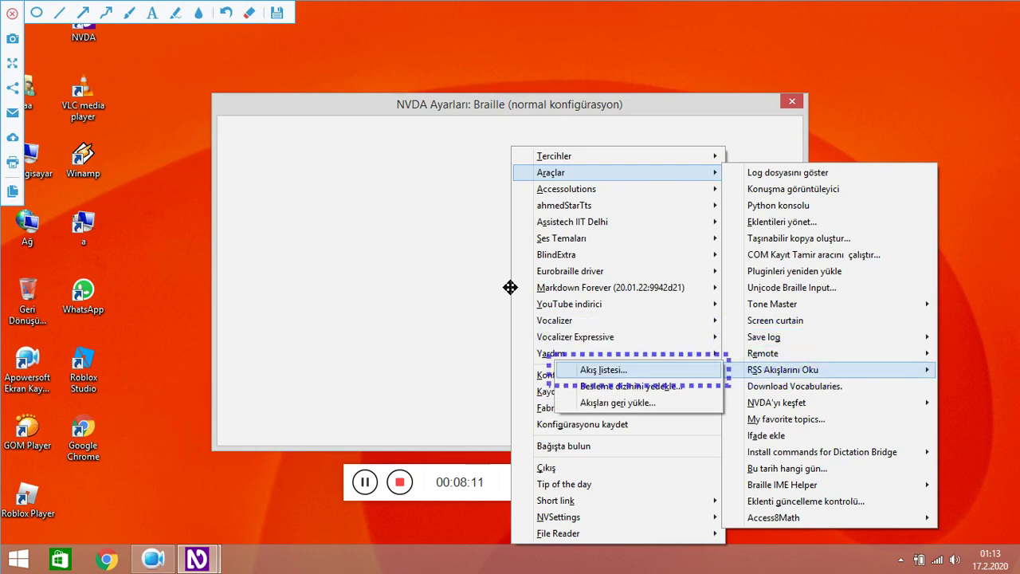
{"action": "key", "text": "Down"}
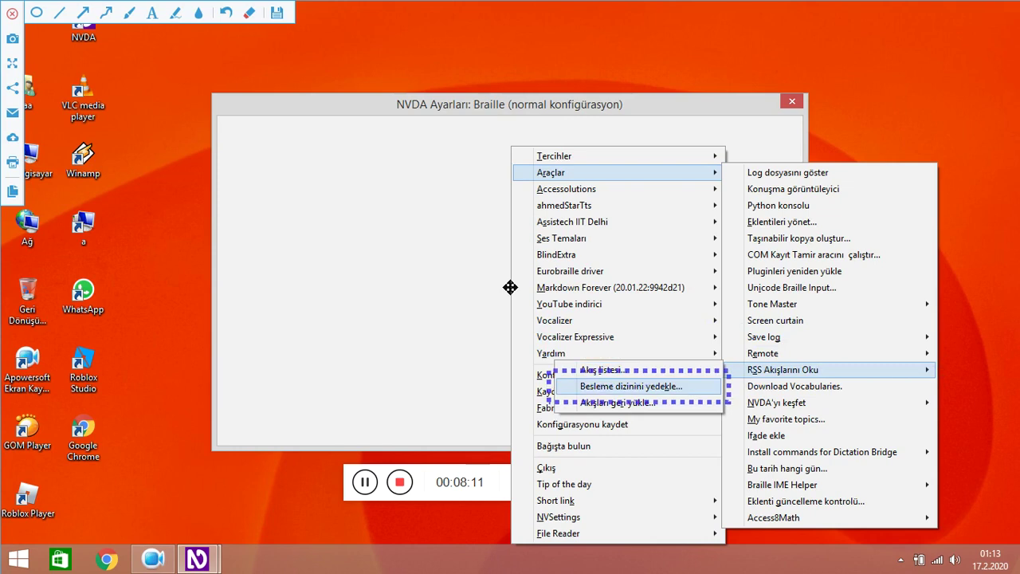
{"action": "key", "text": "Up"}
{"action": "key", "text": "Escape"}
Go past Download Vocabularies and review the two folder commands under NVDA'yı keşfet, Konfigürasyon klasörüm and NVDA program klasörü
{"action": "key", "text": "Down"}
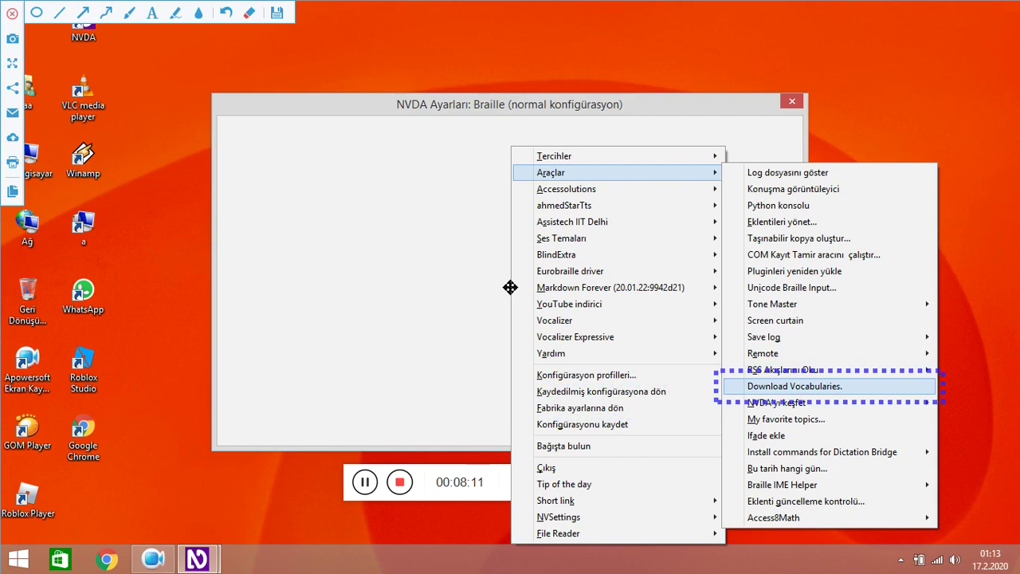
{"action": "key", "text": "Down"}
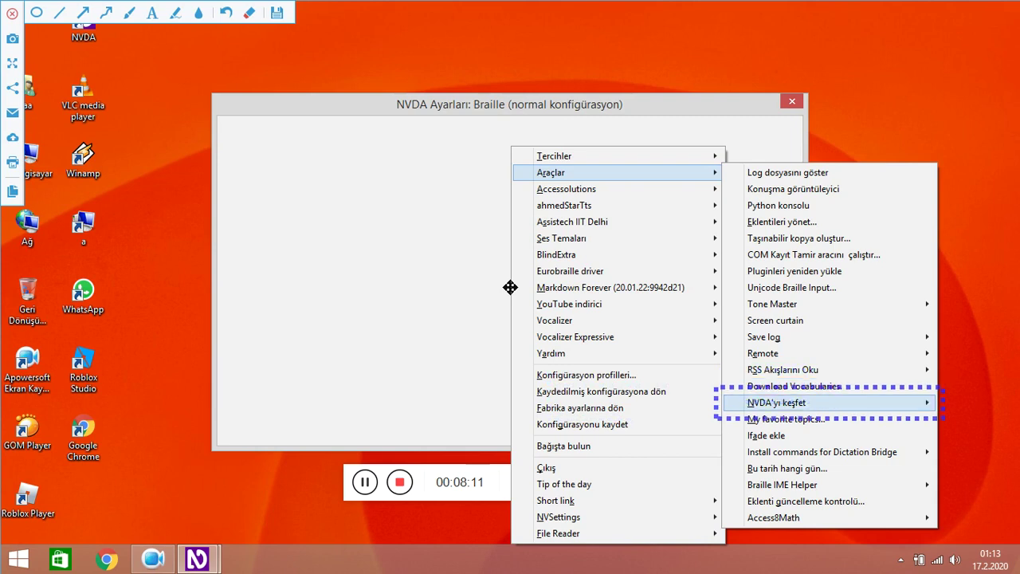
{"action": "key", "text": "Right"}
{"action": "key", "text": "Down"}
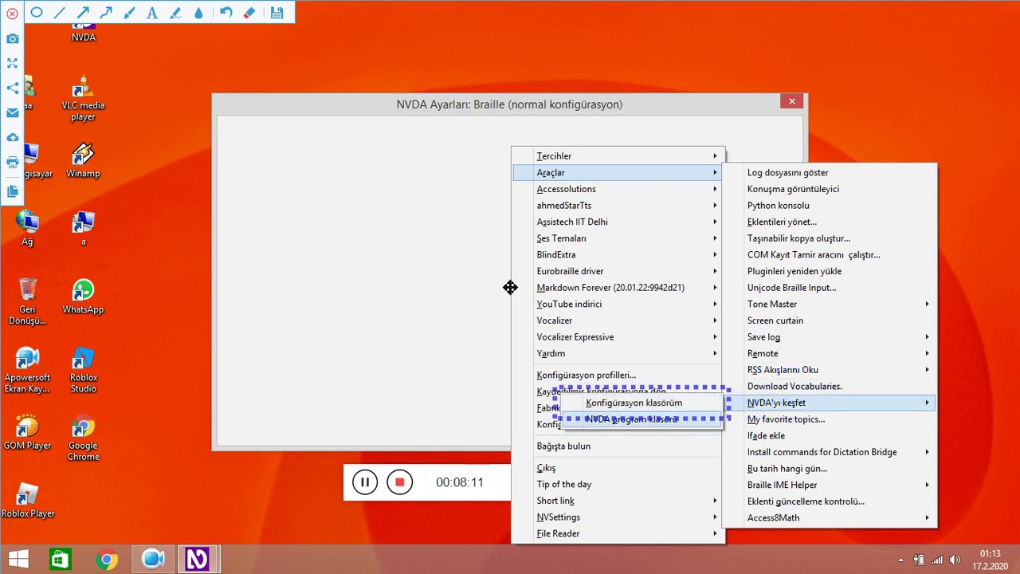
{"action": "key", "text": "Up"}
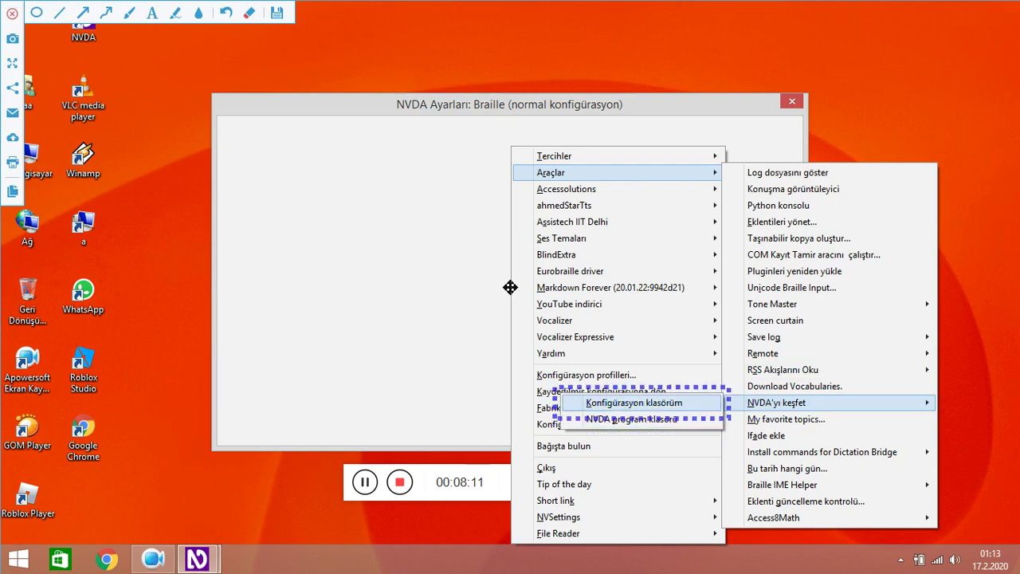
{"action": "key", "text": "Escape"}
Review My favorite topics and İfade ekle, and look into the commands for installing Dictation Bridge support
{"action": "key", "text": "Down"}
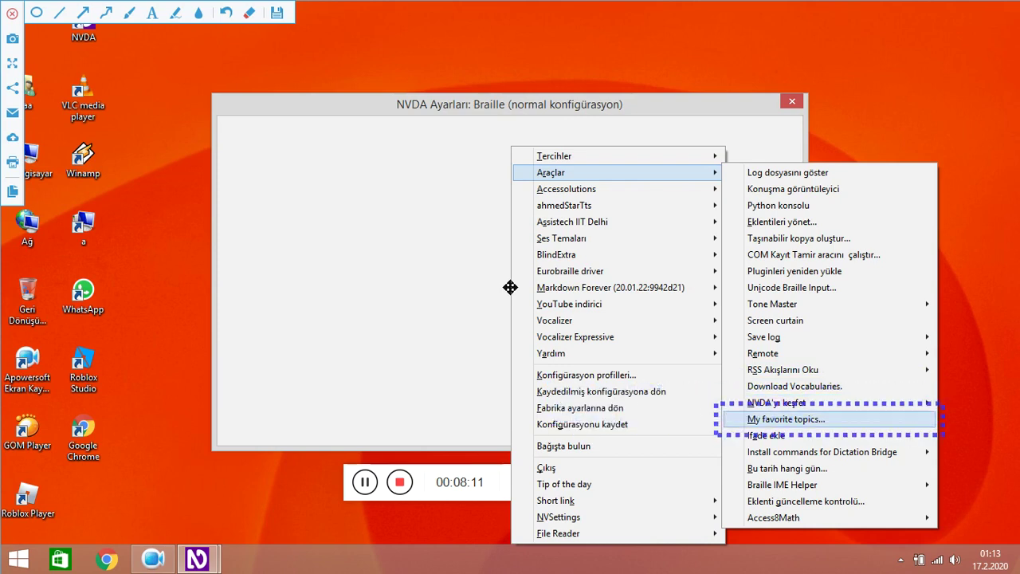
{"action": "key", "text": "Down"}
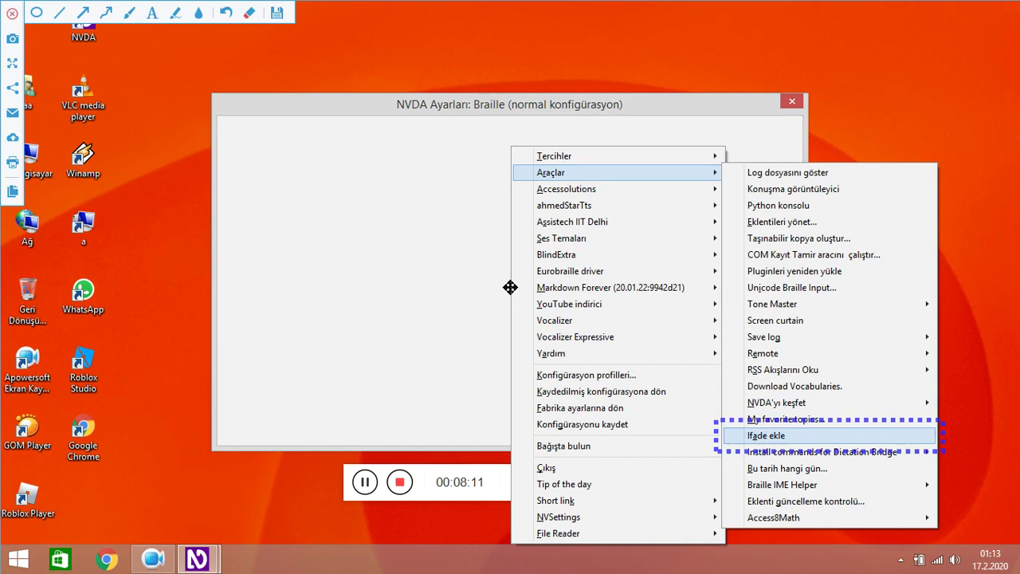
{"action": "key", "text": "Down"}
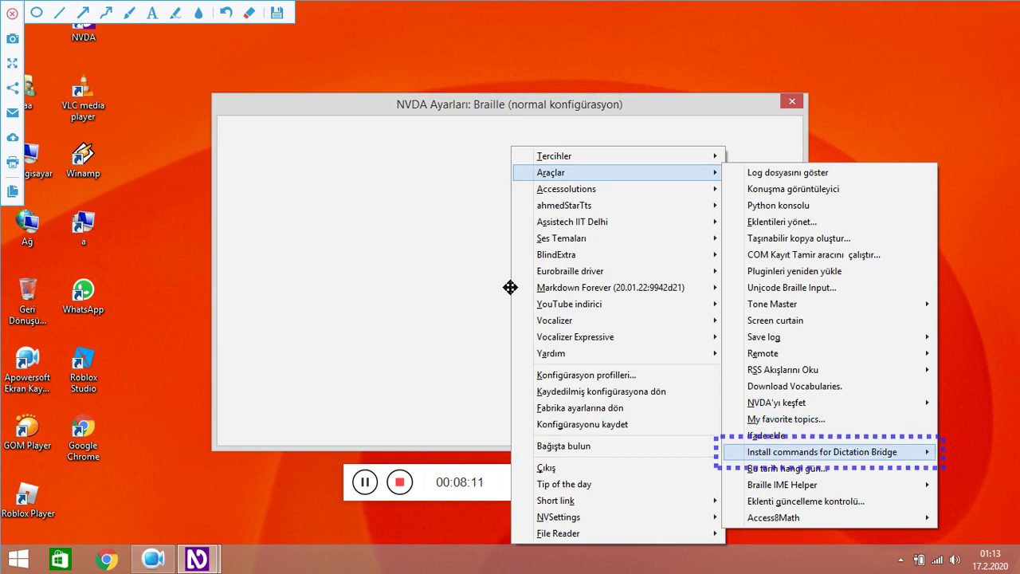
{"action": "key", "text": "Right"}
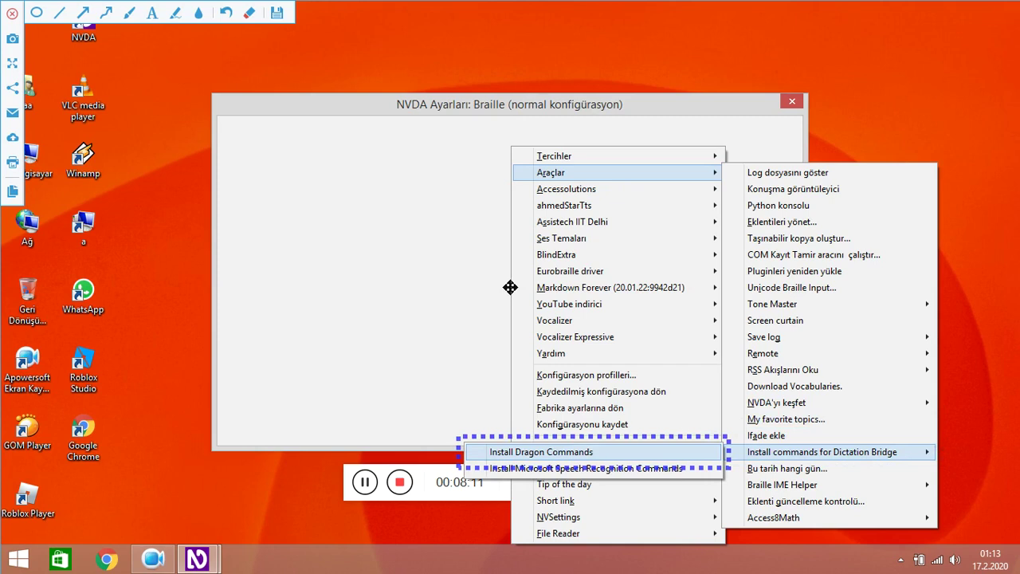
{"action": "key", "text": "Left"}
Review the Bu tarih hangi gün tool and the Braille IME Helper's Settings and About commands
{"action": "key", "text": "Down"}
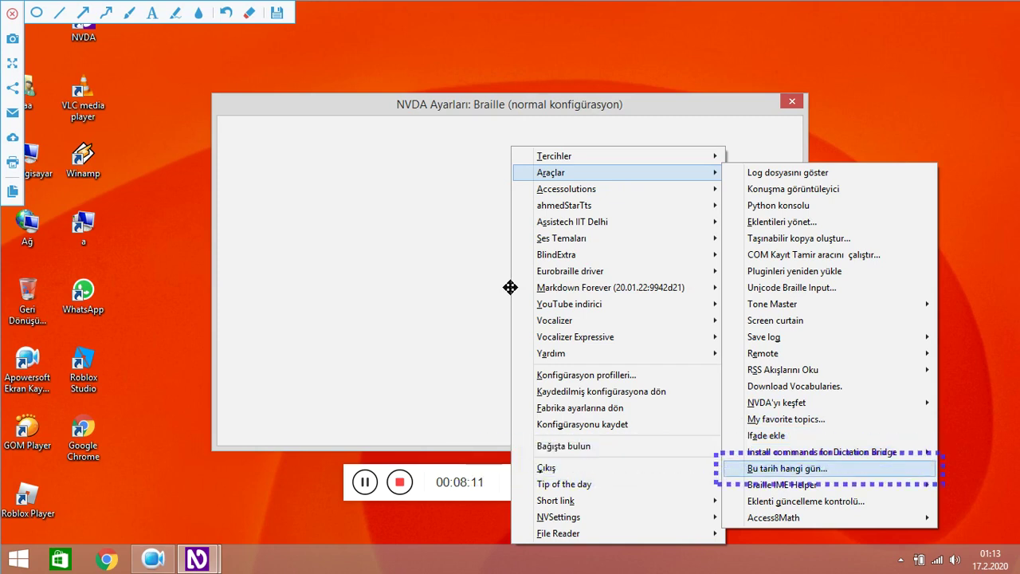
{"action": "key", "text": "Down"}
{"action": "key", "text": "Right"}
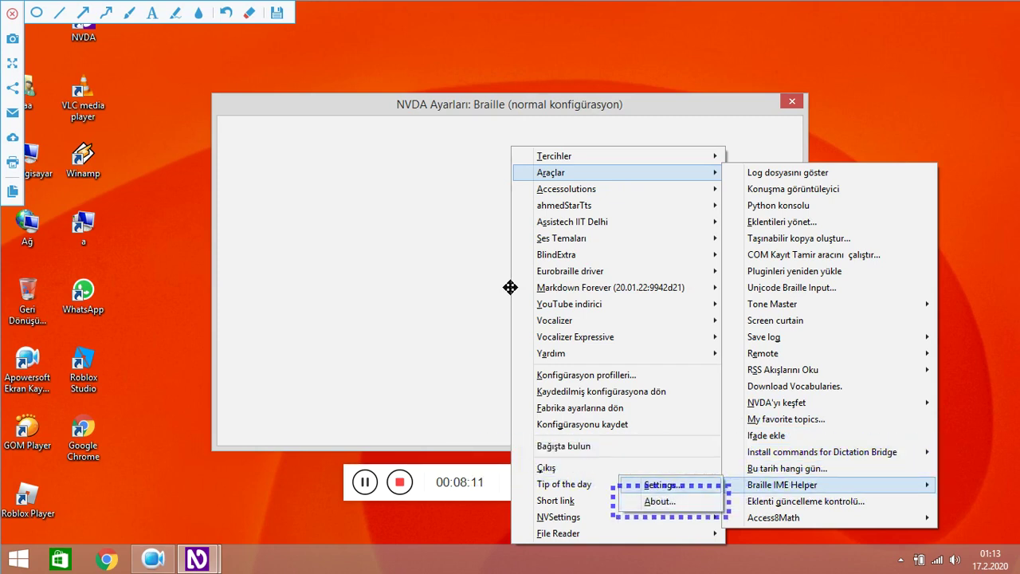
{"action": "key", "text": "Down"}
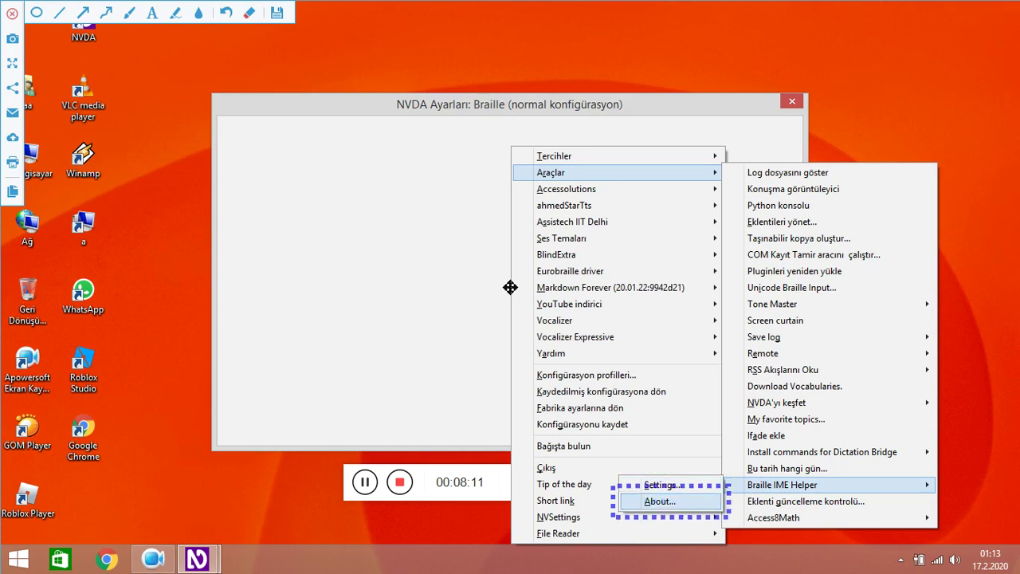
{"action": "key", "text": "Left"}
Review the last tools, Eklenti güncelleme kontrolü and Access8Math, and leave the Araçlar list
{"action": "key", "text": "Down"}
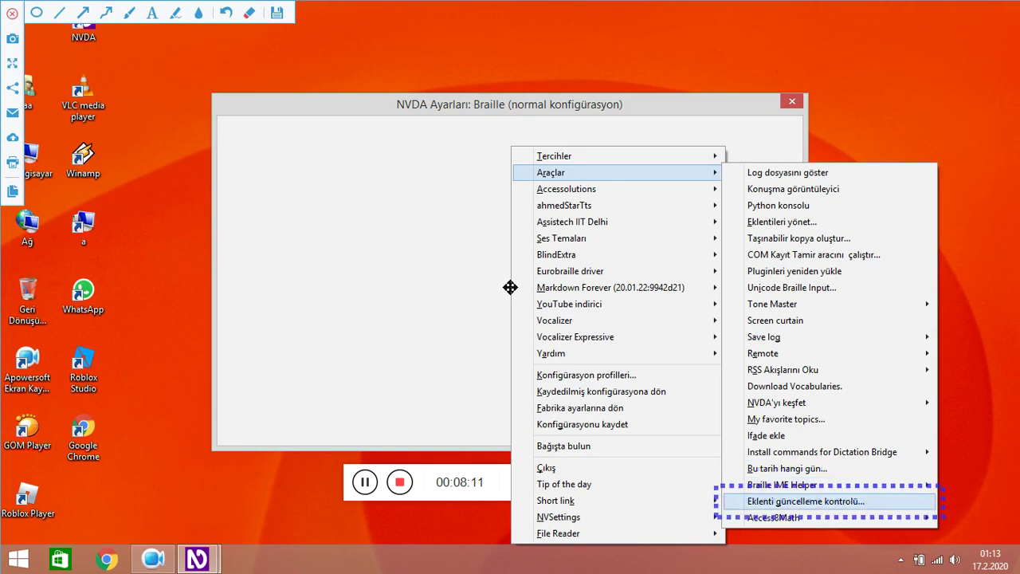
{"action": "key", "text": "Down"}
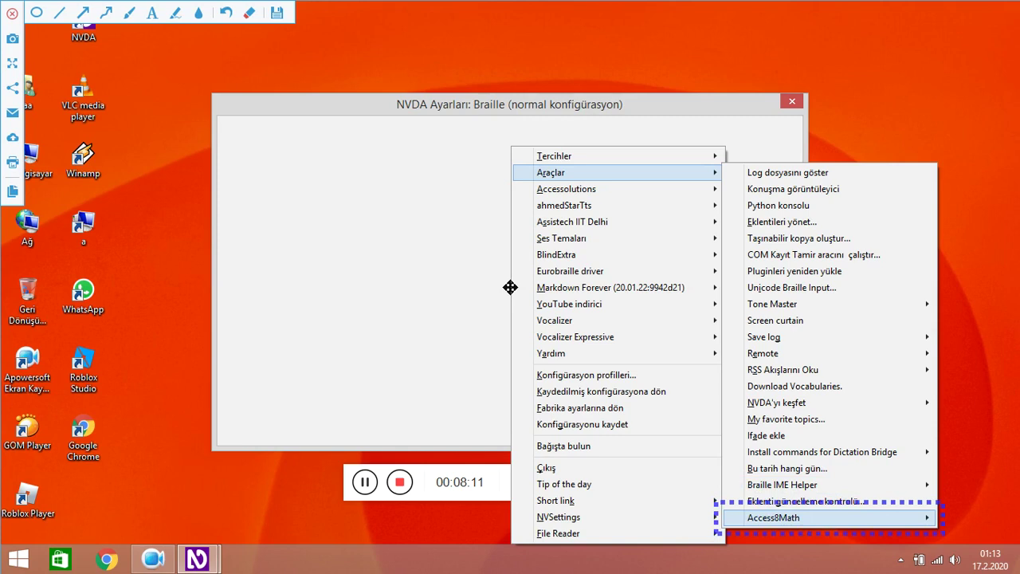
{"action": "key", "text": "Escape"}
{"action": "key", "text": "Escape"}
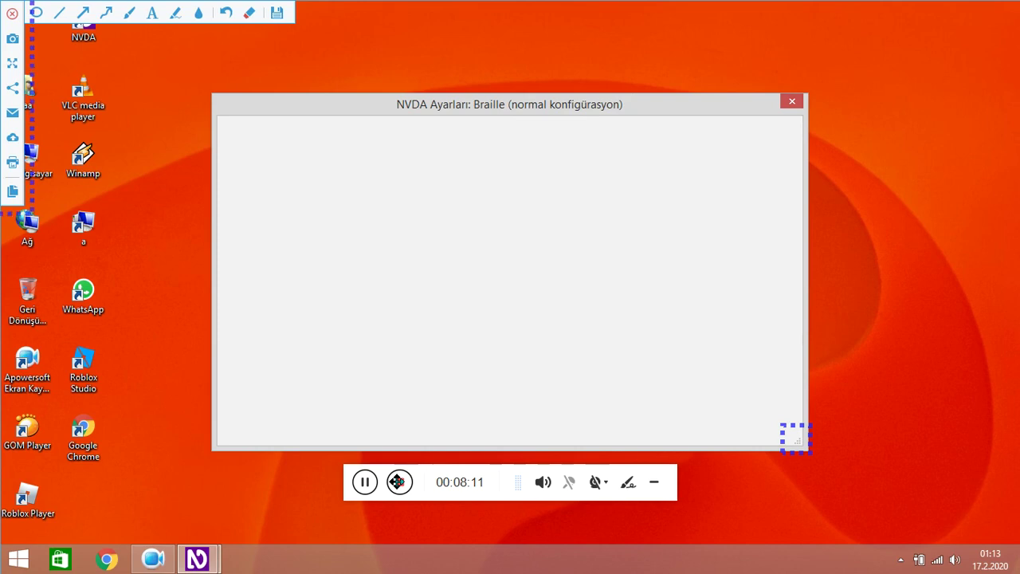
Review the add-on settings under Tercihler in NVDA, going backwards from BluetoothAudio to Image describer settings
{"action": "key", "text": "Insert+n"}
{"action": "key", "text": "Down"}
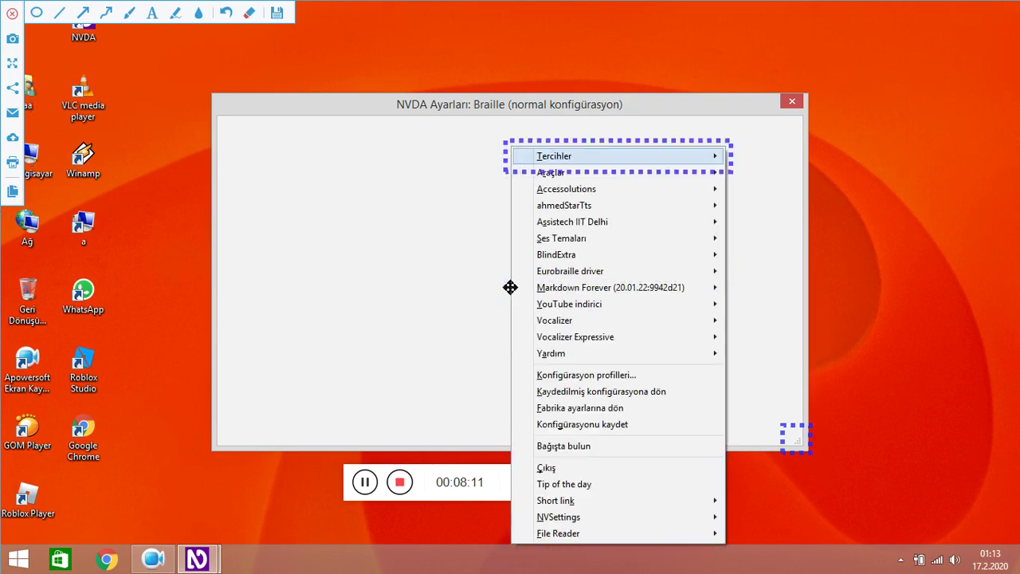
{"action": "key", "text": "Right"}
{"action": "key", "text": "Escape"}
{"action": "key", "text": "Right"}
{"action": "key", "text": "Up"}
{"action": "key", "text": "Up"}
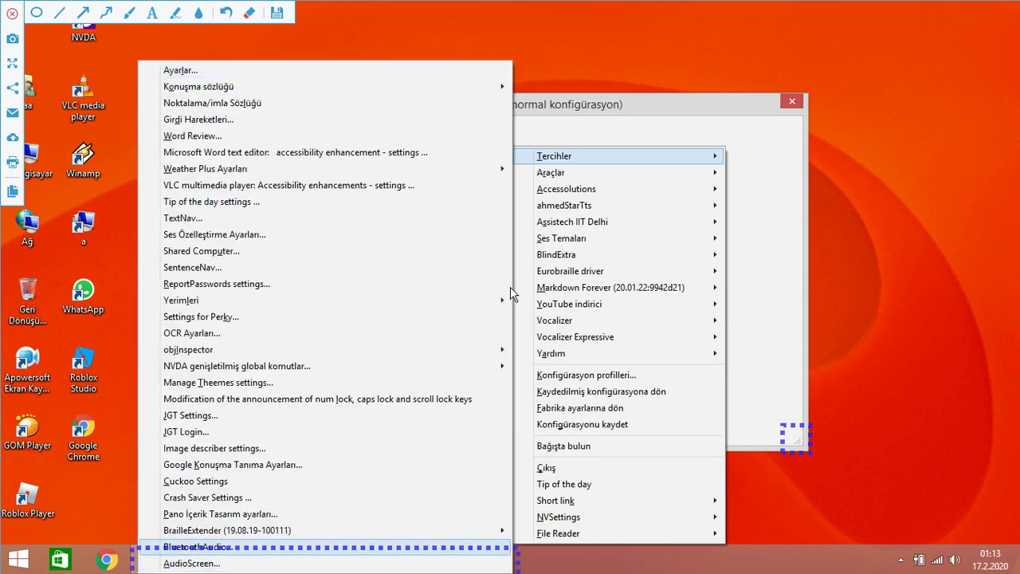
{"action": "key", "text": "Up"}
{"action": "key", "text": "Up"}
{"action": "key", "text": "Up"}
{"action": "key", "text": "Up"}
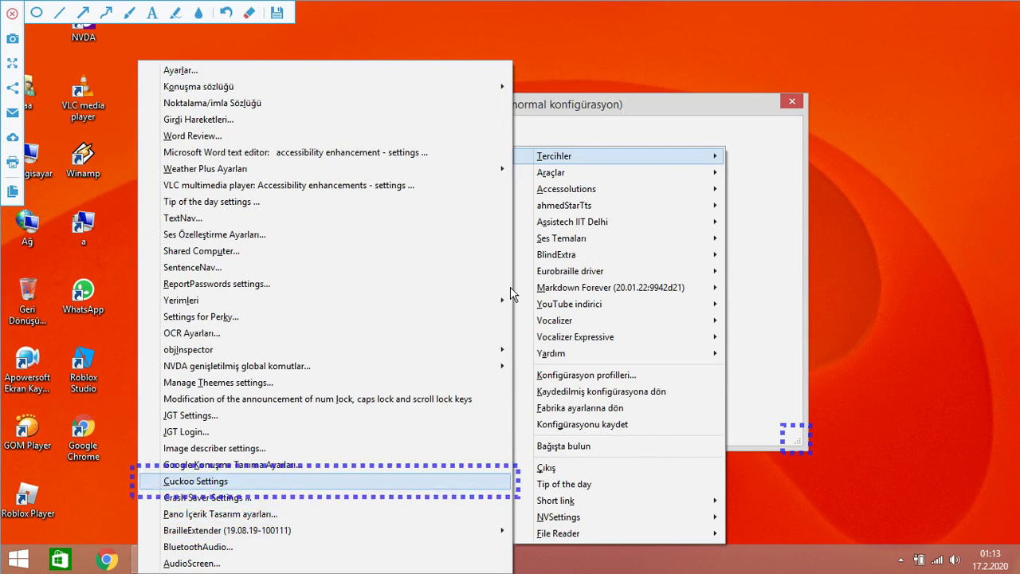
{"action": "key", "text": "Up"}
{"action": "key", "text": "Up"}
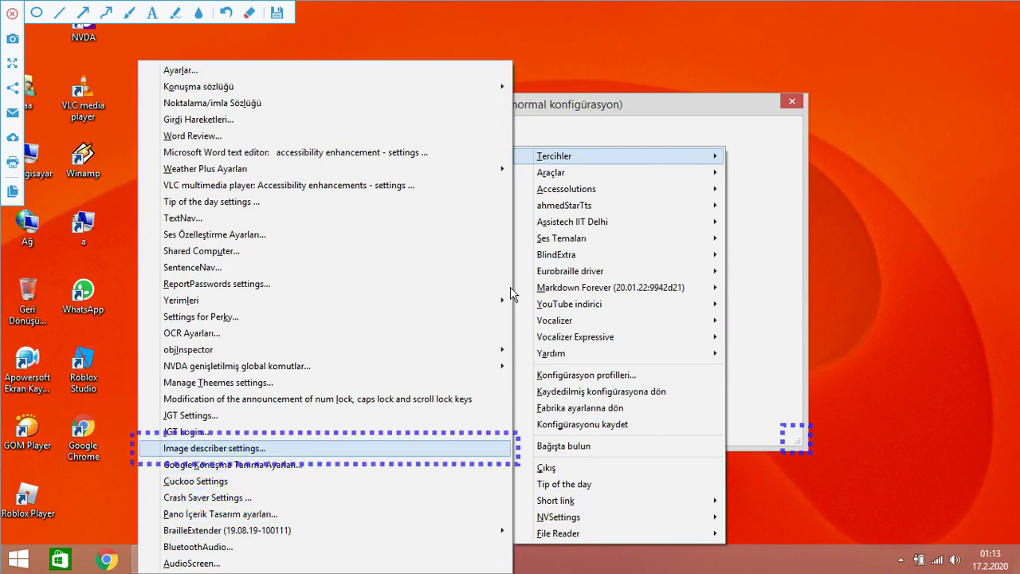
Continue backwards through the add-on settings under Tercihler, reviewing the entries from JGT Login to Settings for Perky
{"action": "key", "text": "Up"}
{"action": "key", "text": "Up"}
{"action": "key", "text": "Up"}
{"action": "key", "text": "Up"}
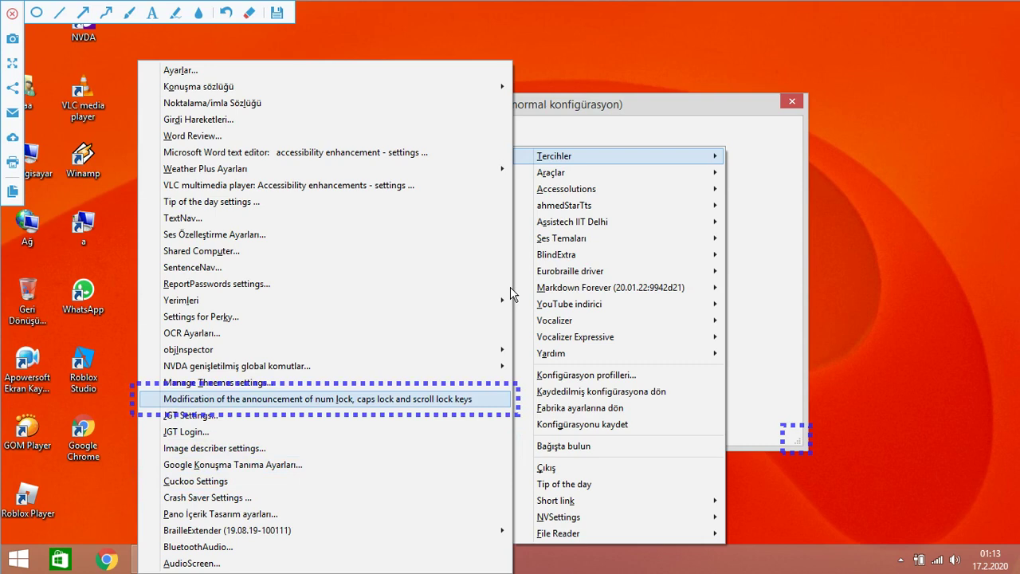
{"action": "key", "text": "Up"}
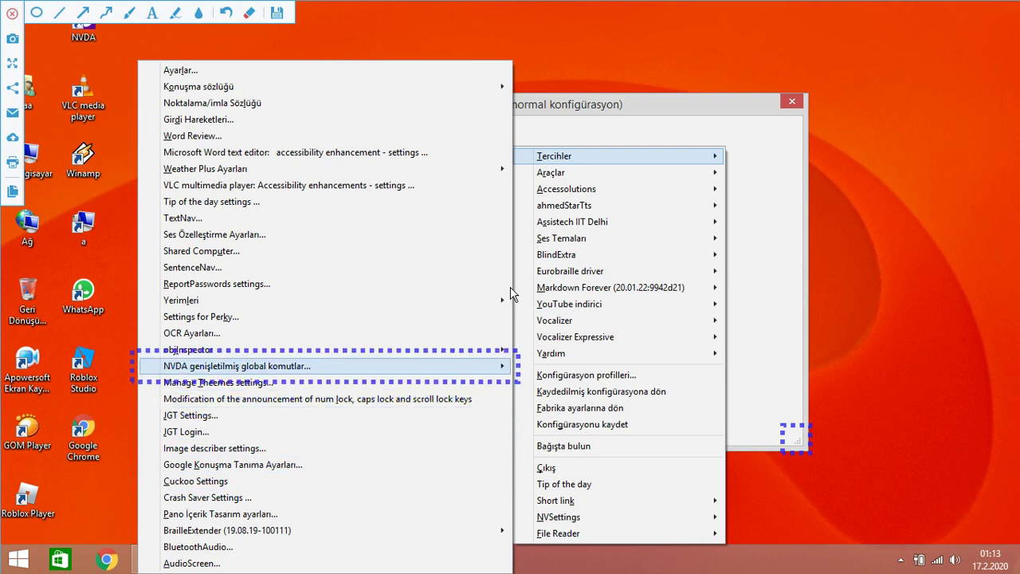
{"action": "key", "text": "Up"}
{"action": "key", "text": "Up"}
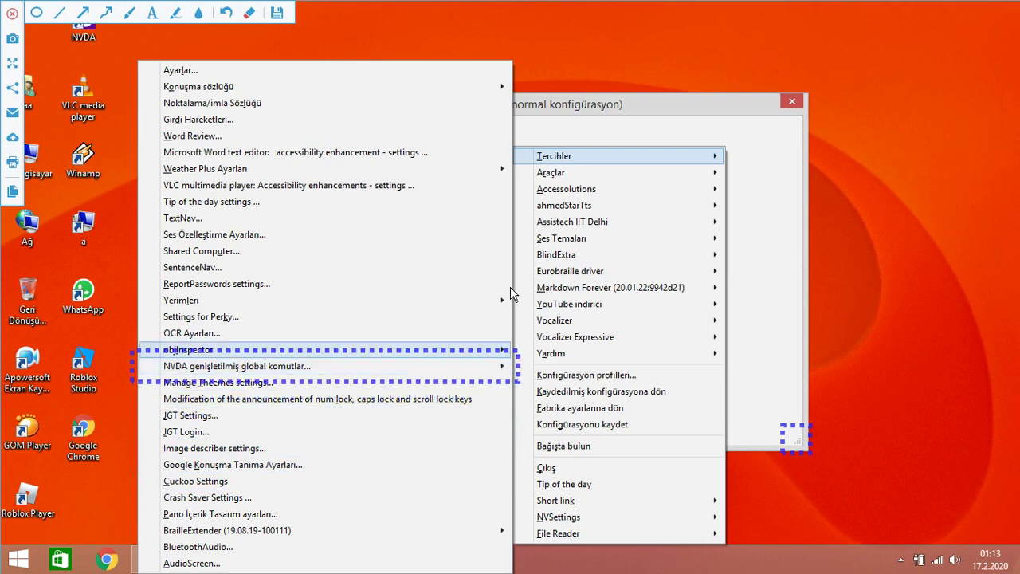
{"action": "key", "text": "Up"}
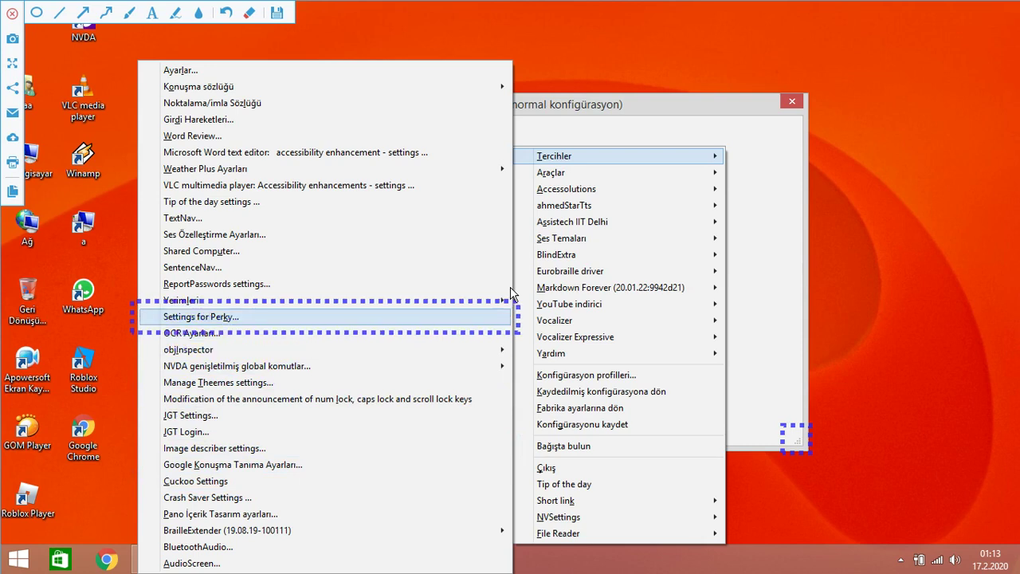
Review the Tercihler entries further up, from Yerimleri through ReportPasswords settings and Shared Computer to Ses Özelleştirme Ayarları
{"action": "key", "text": "Up"}
{"action": "key", "text": "Up"}
{"action": "key", "text": "Up"}
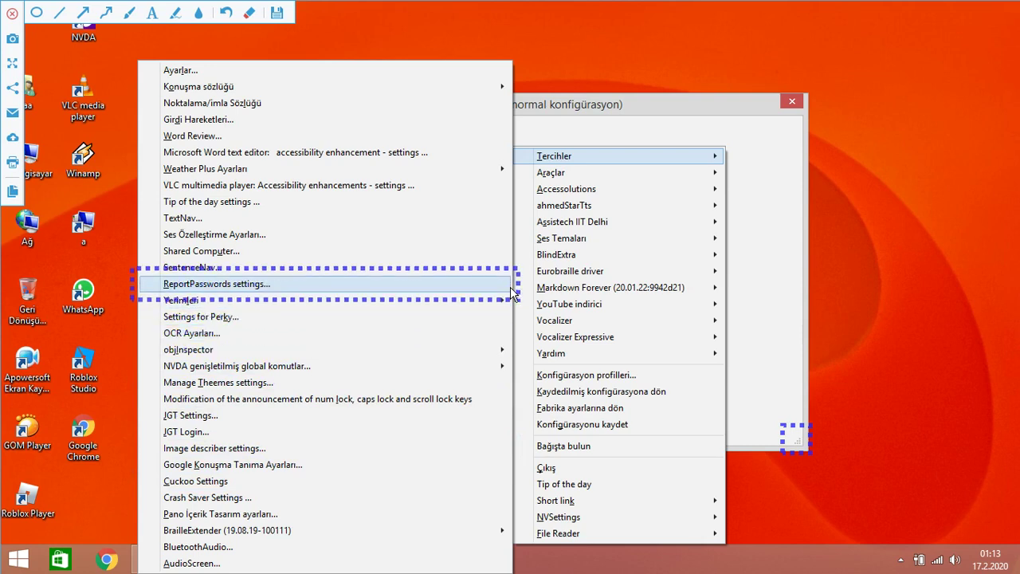
{"action": "key", "text": "Up"}
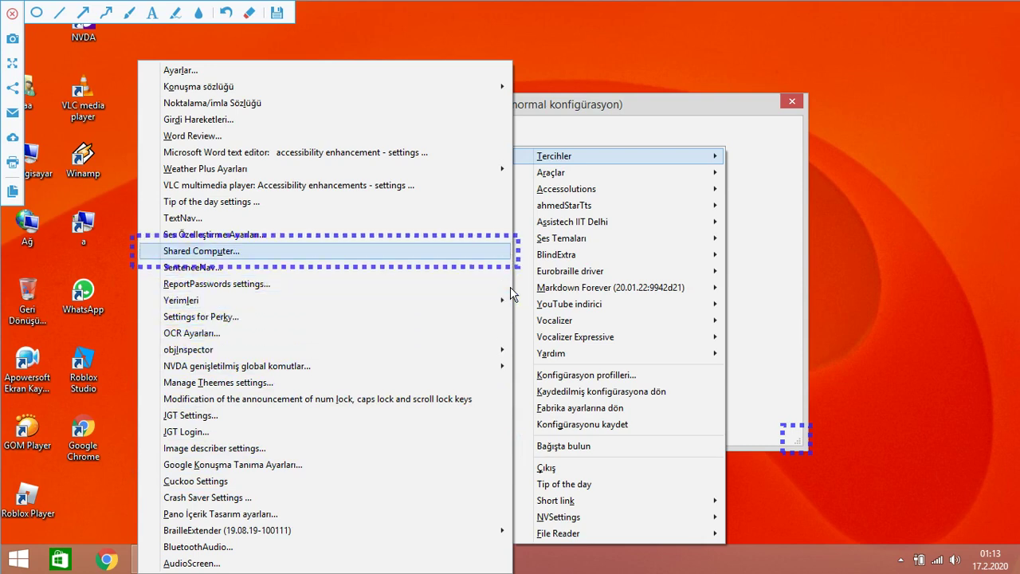
{"action": "key", "text": "Up"}
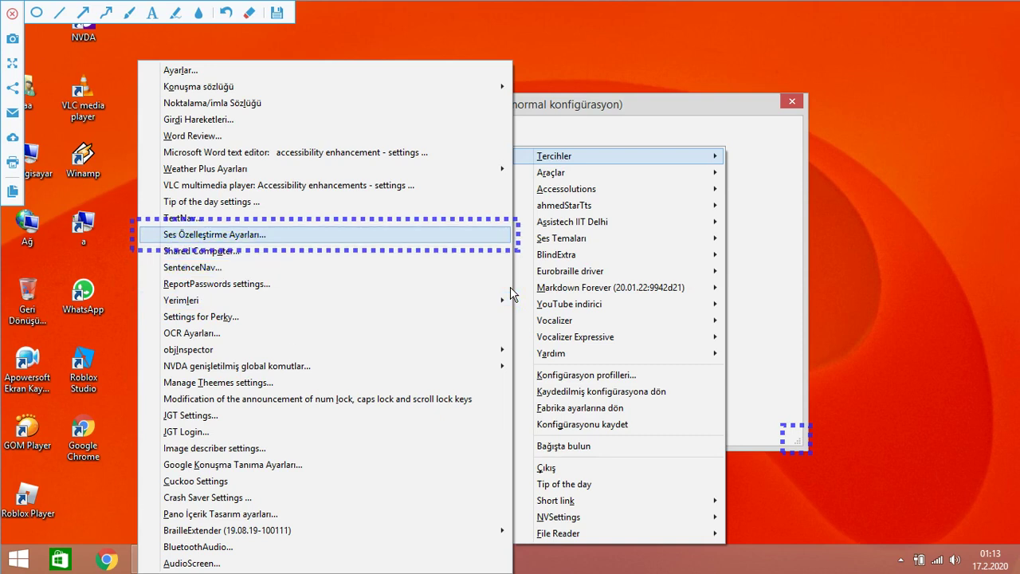
{"action": "key", "text": "Up"}
{"action": "key", "text": "Down"}
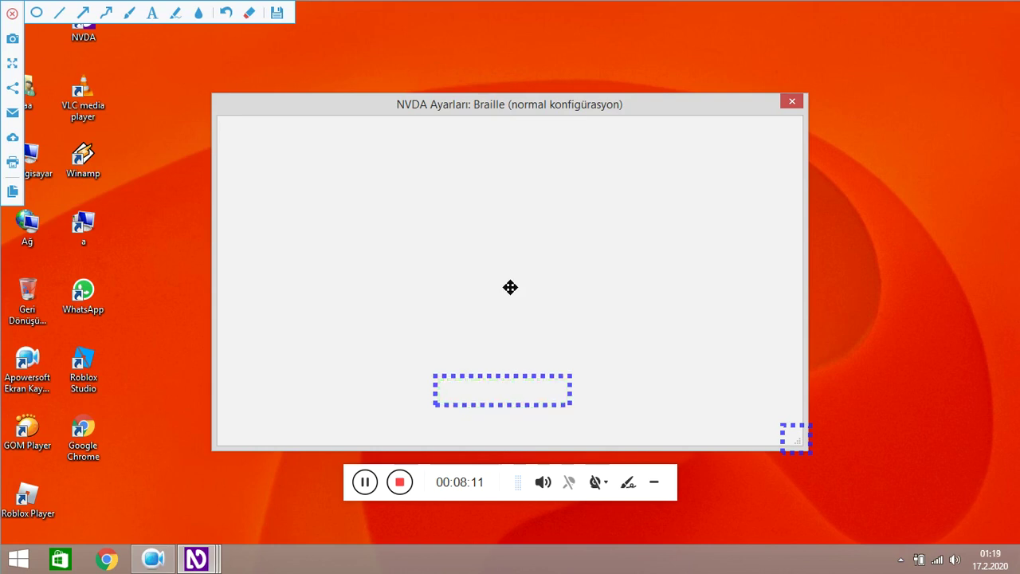
{"action": "key", "text": "Tab"}
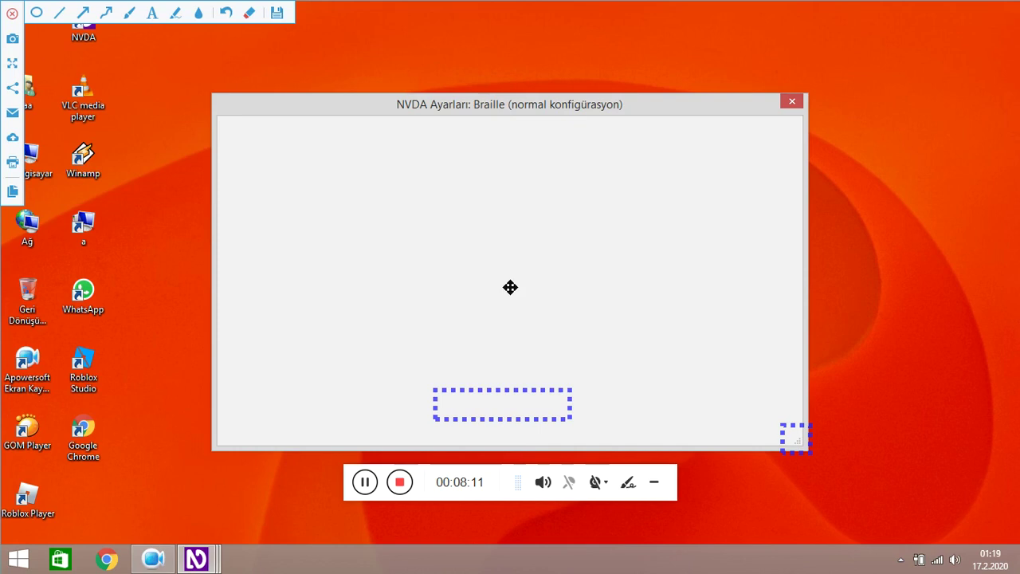
{"action": "key", "text": "Tab"}
{"action": "key", "text": "Tab"}
{"action": "key", "text": "Tab"}
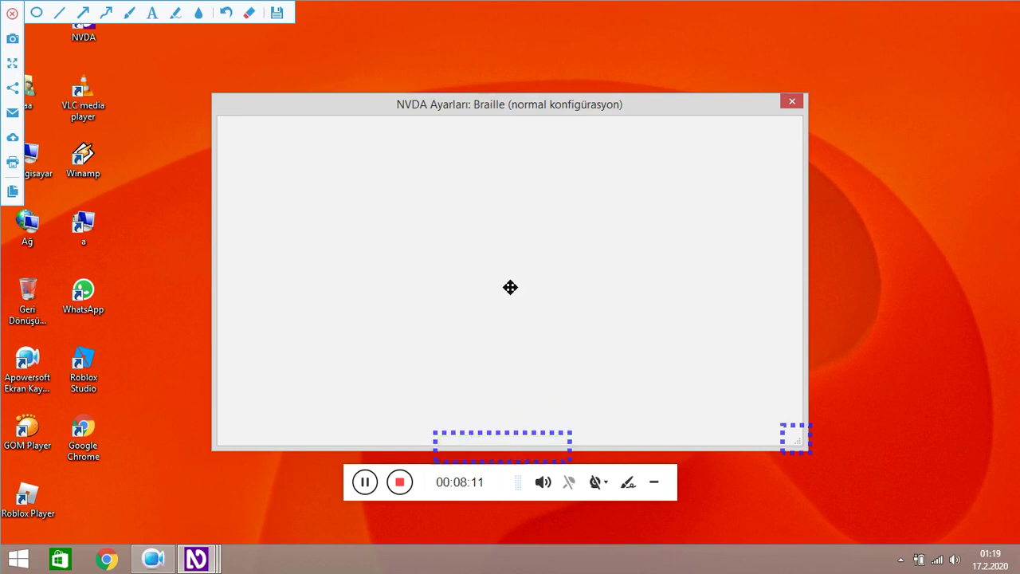
{"action": "key", "text": "Tab"}
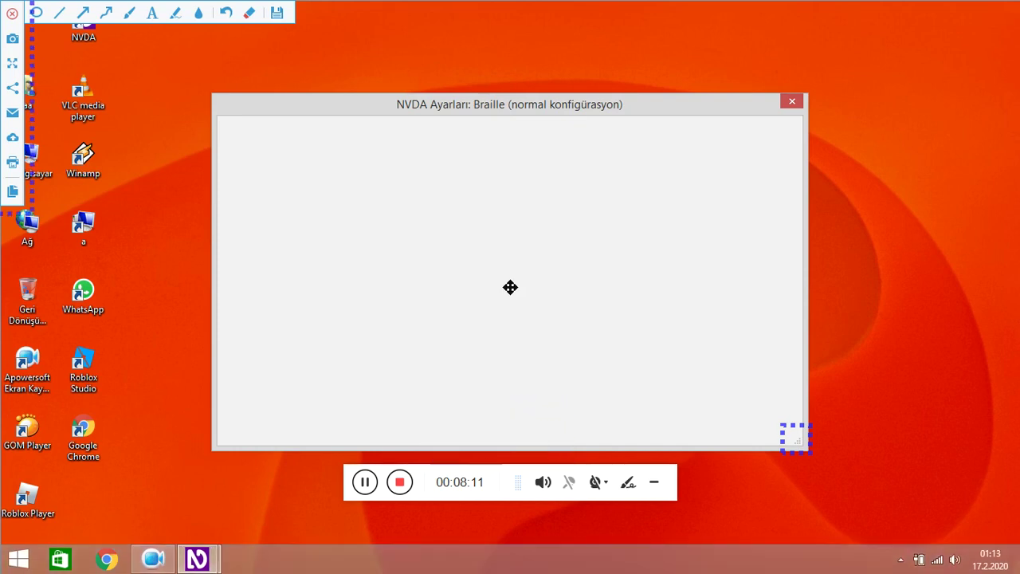
{"action": "key", "text": "Tab"}
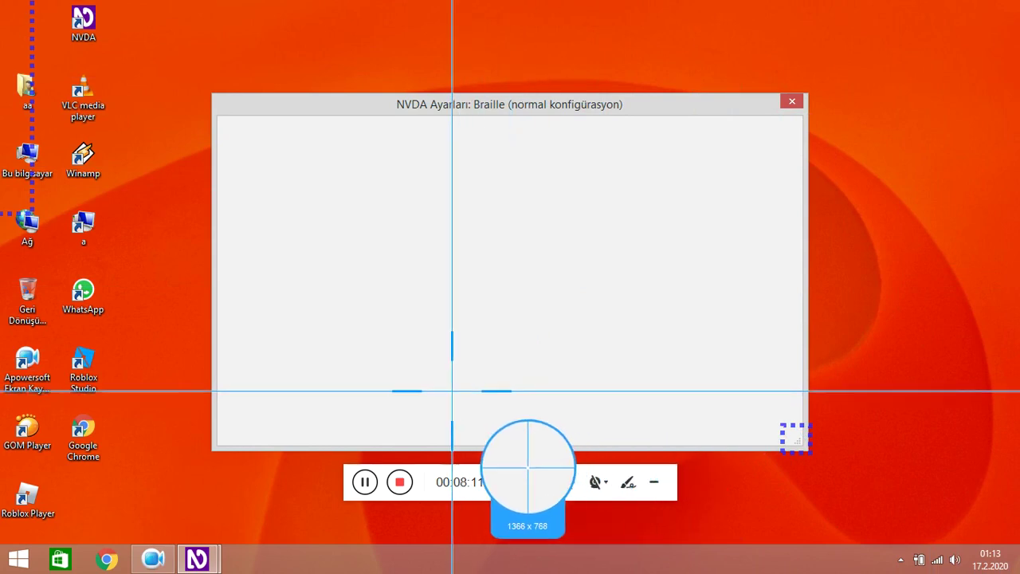
{"action": "left_click", "coordinate": [335, 397]}
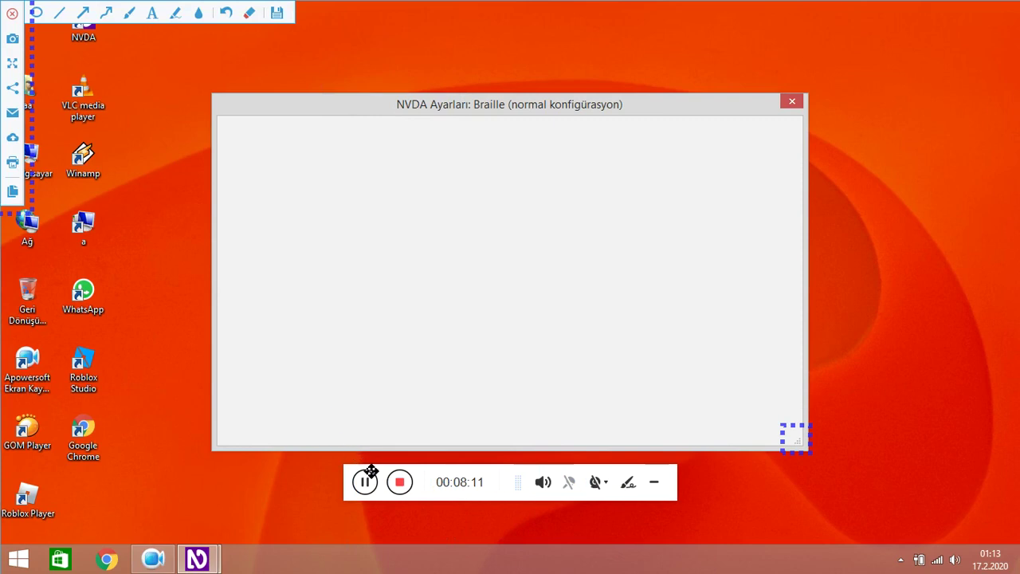
{"action": "left_click", "coordinate": [407, 489]}
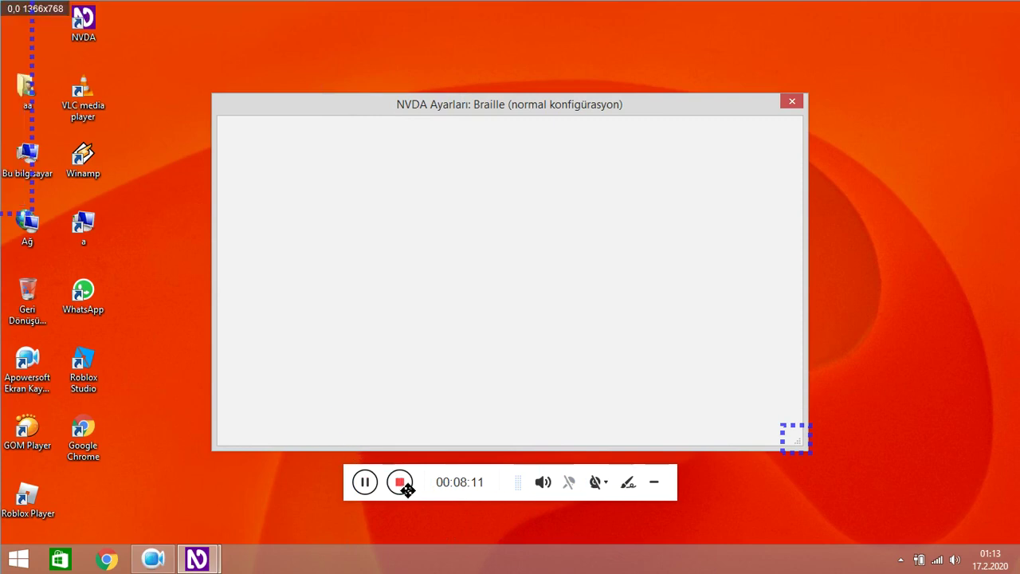